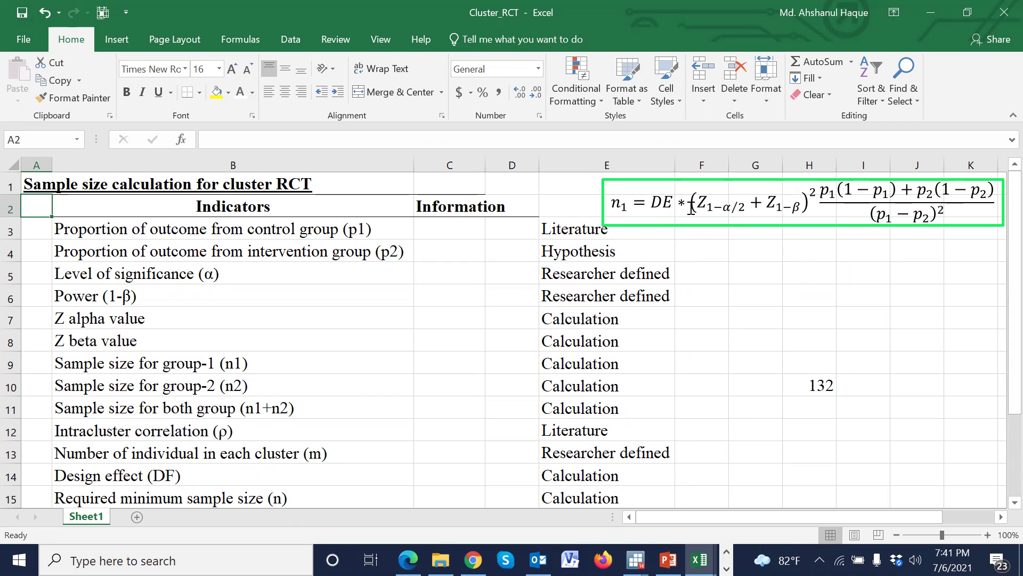
Step: Examine the terms of the cluster RCT sample size formula: DE, Z1-α/2, Z1-β, p1 and p2
{"action": "left_click_drag", "start_coordinate": [651, 203], "coordinate": [673, 200]}
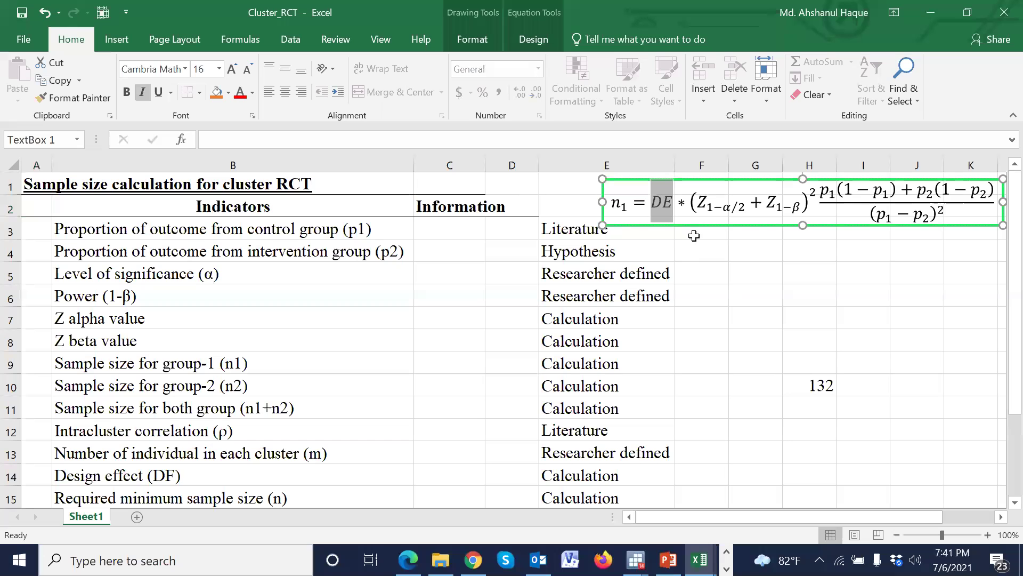
{"action": "left_click", "coordinate": [716, 206]}
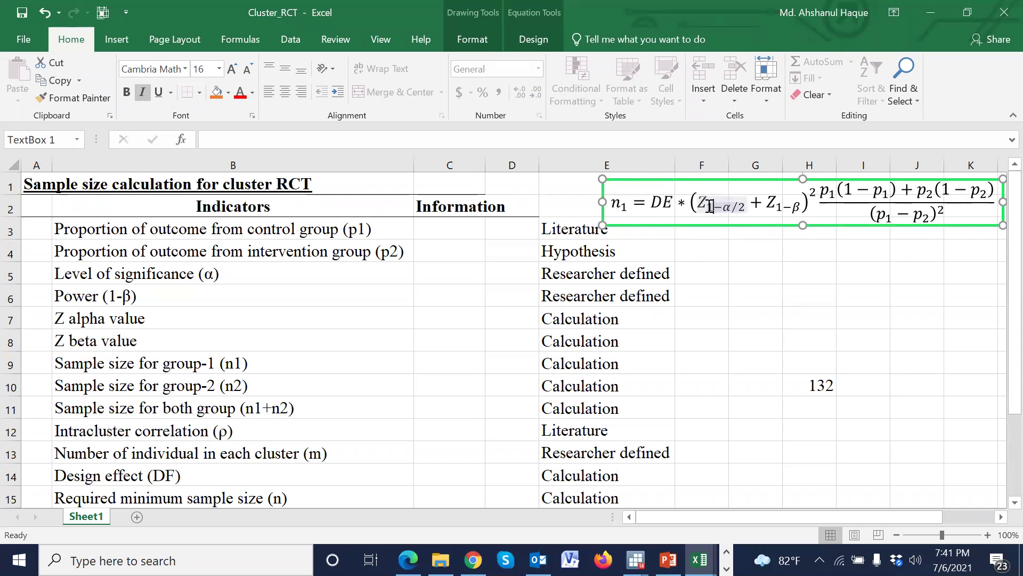
{"action": "double_click", "coordinate": [706, 203]}
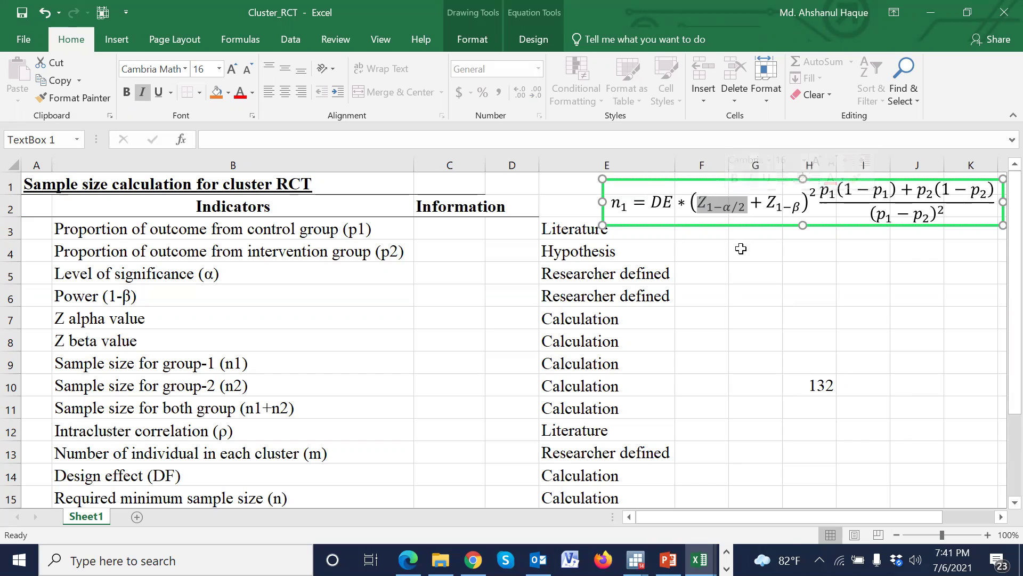
{"action": "left_click", "coordinate": [772, 201]}
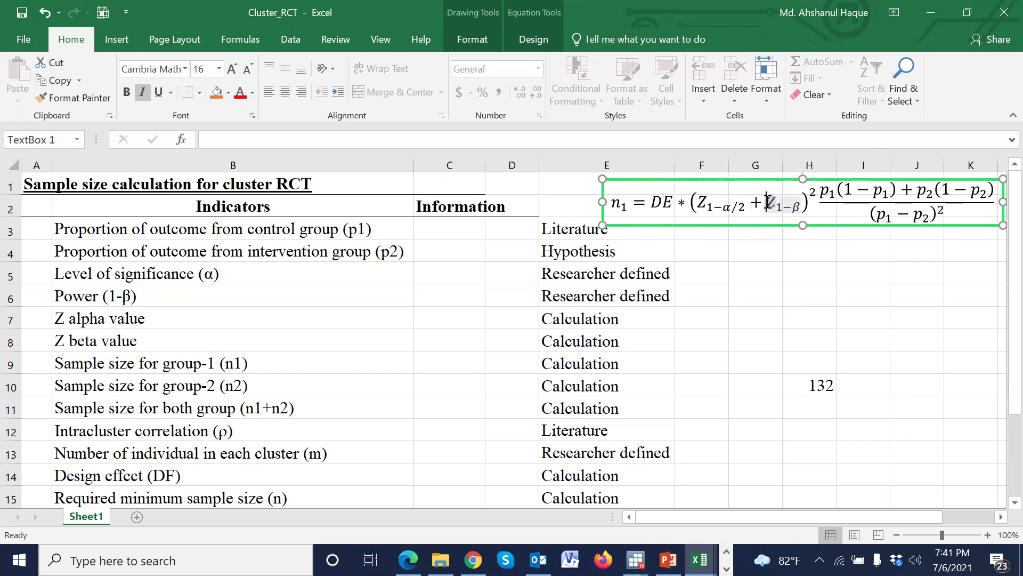
{"action": "double_click", "coordinate": [774, 202]}
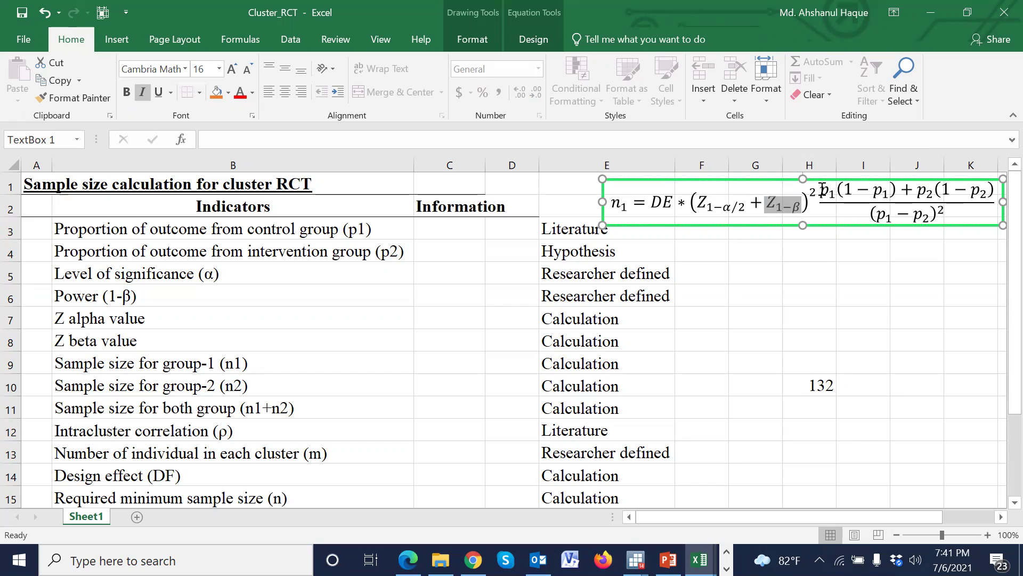
{"action": "double_click", "coordinate": [829, 190]}
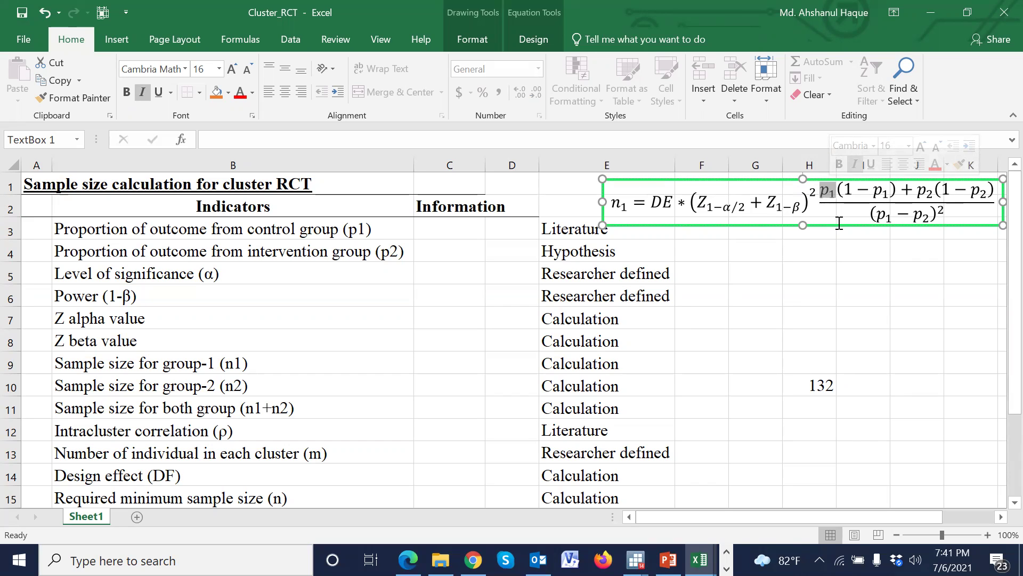
{"action": "double_click", "coordinate": [924, 190]}
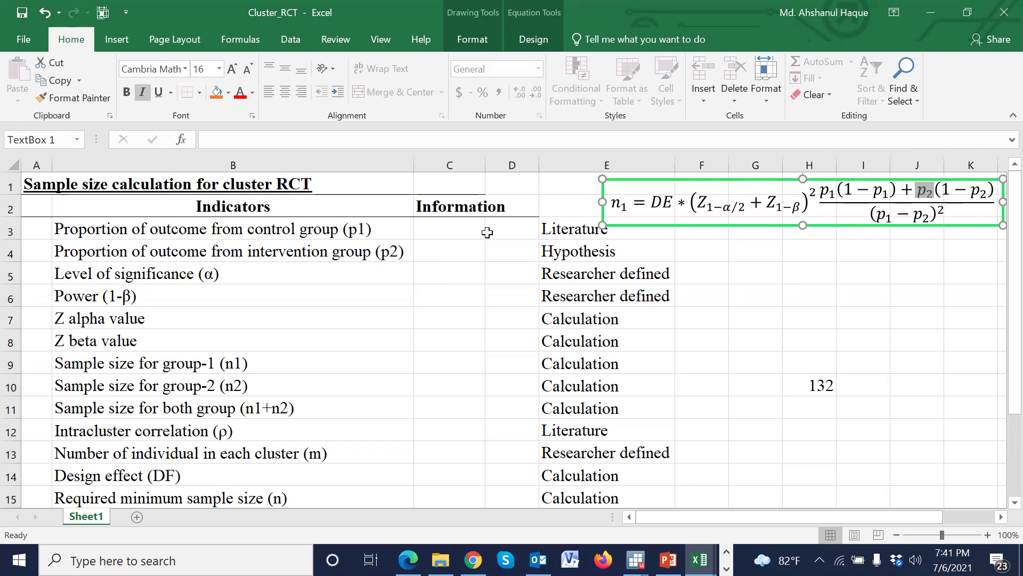
Step: Enter 31% as the control group outcome proportion in C3 and 25% as the intervention group proportion in C4
{"action": "left_click", "coordinate": [444, 231]}
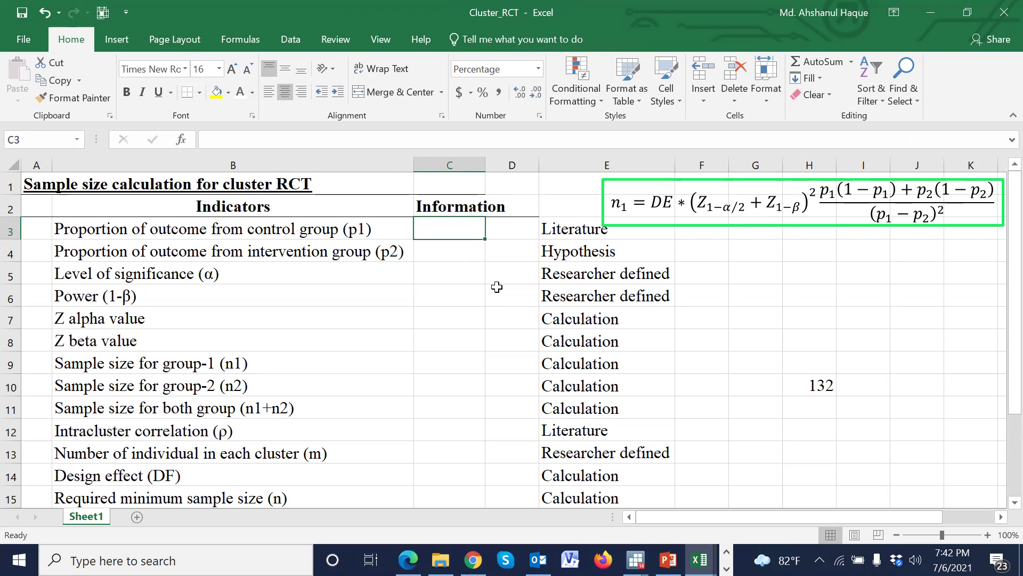
{"action": "type", "text": "31"}
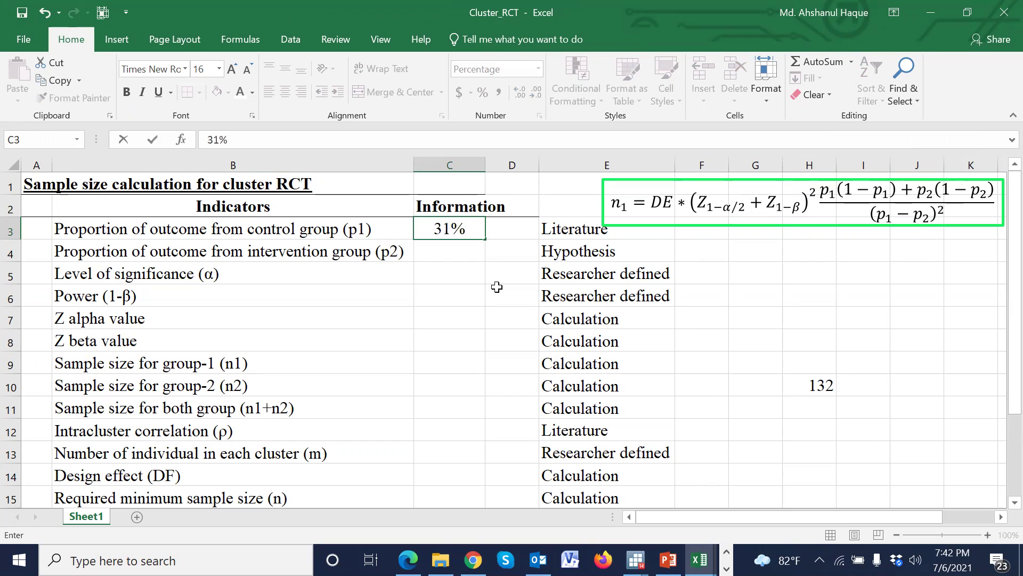
{"action": "key", "text": "Return"}
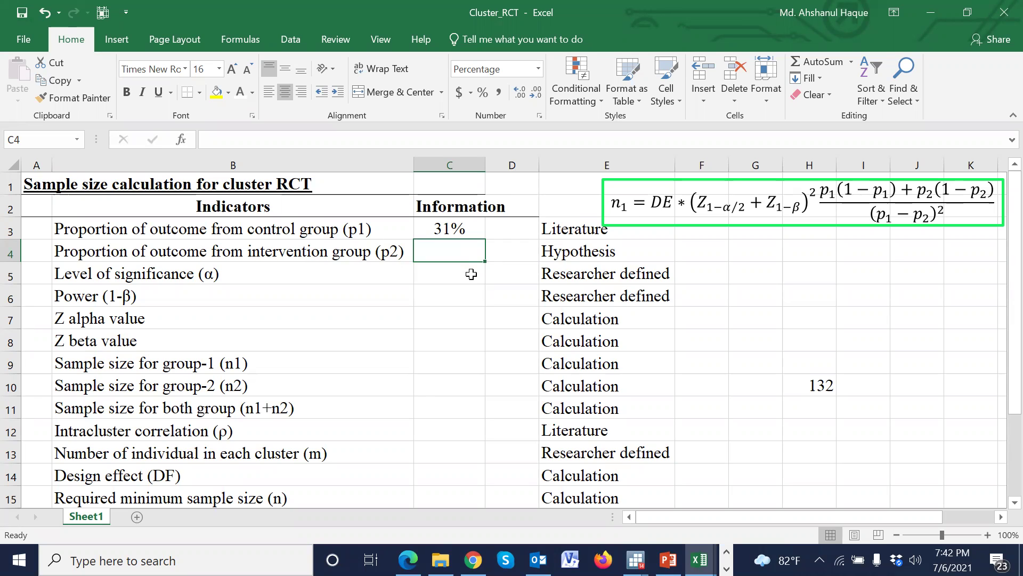
{"action": "type", "text": "2"}
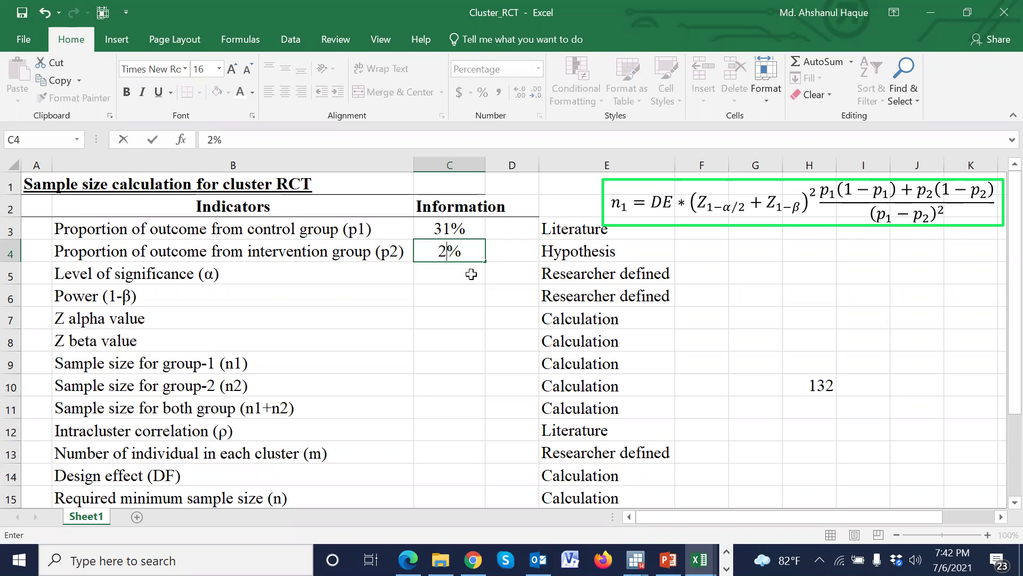
{"action": "type", "text": "5"}
Step: Enter 0.05 as the level of significance in C5 and 0.80 as the power in C6
{"action": "left_click", "coordinate": [472, 273]}
{"action": "type", "text": "\\"}
{"action": "key", "text": "BackSpace"}
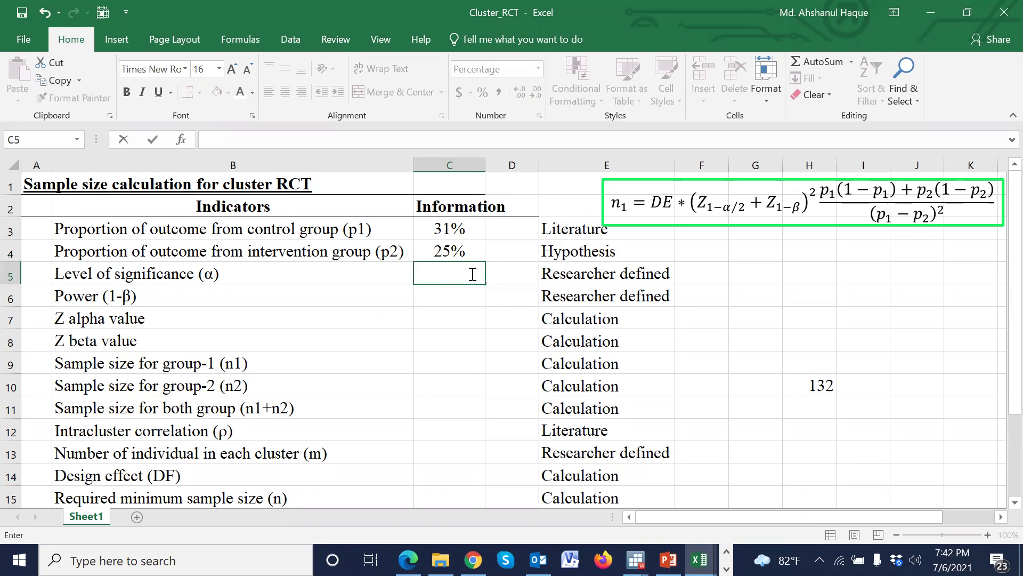
{"action": "type", "text": "5%"}
{"action": "key", "text": "Return"}
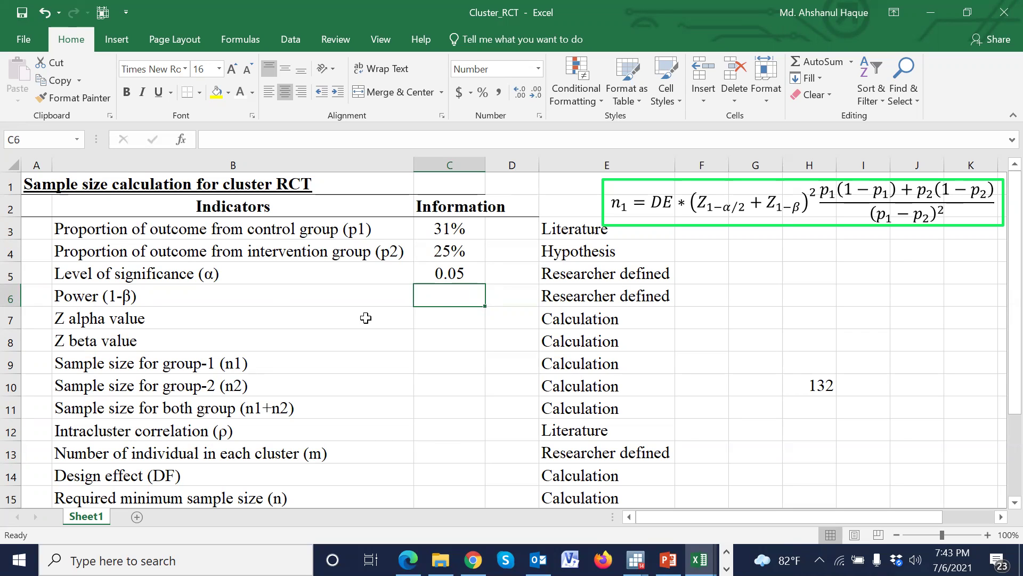
{"action": "type", "text": ".8"}
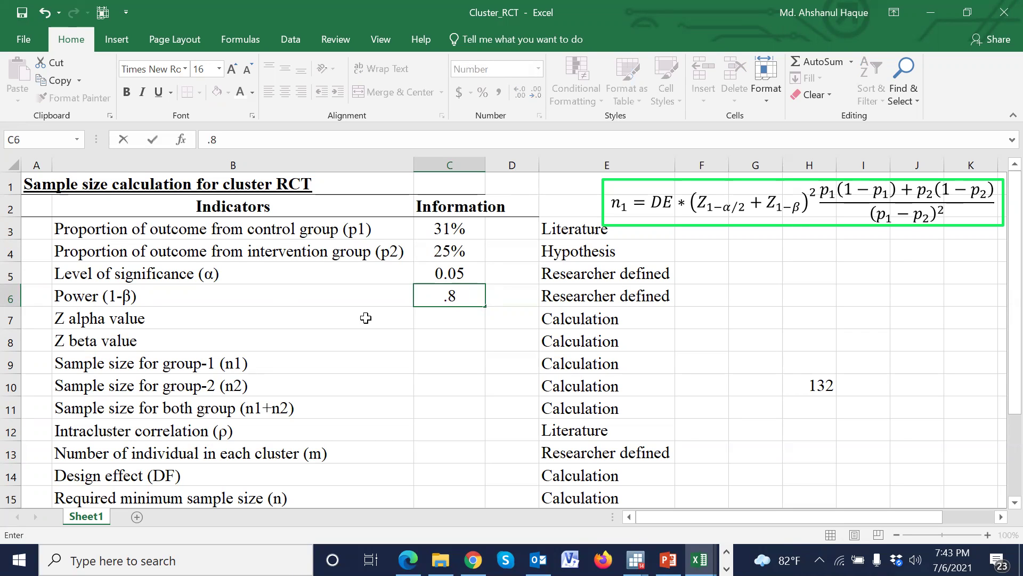
{"action": "type", "text": "0"}
{"action": "key", "text": "Return"}
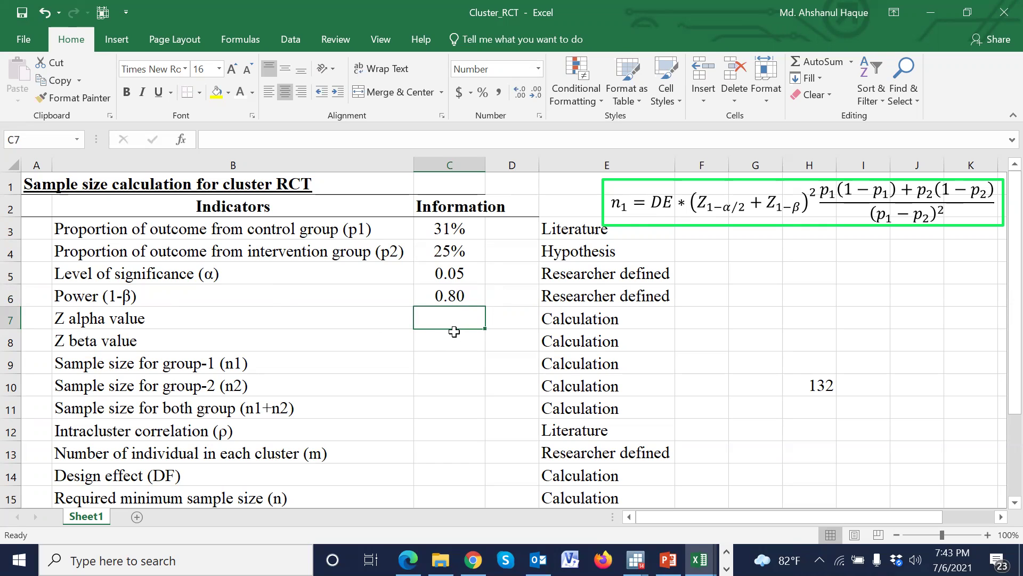
Step: Calculate the Z alpha value in C7 with the formula =NORMSINV(1-C5/2)
{"action": "type", "text": "="}
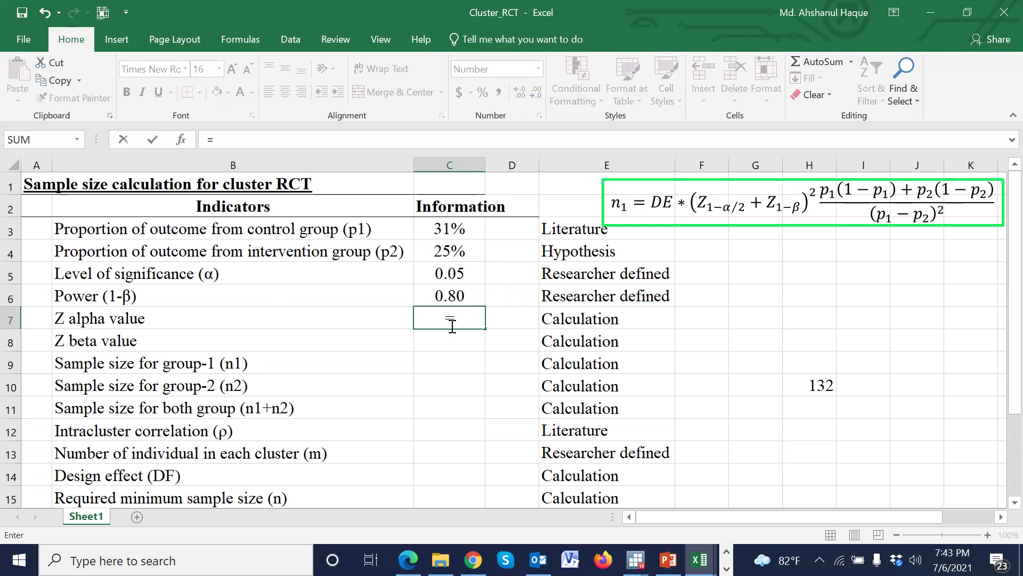
{"action": "type", "text": "no"}
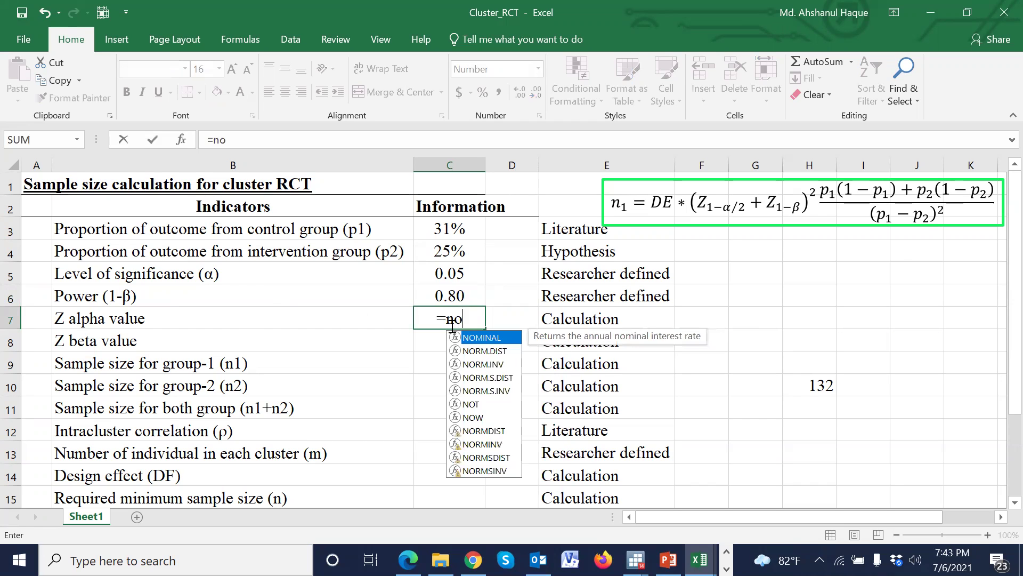
{"action": "type", "text": "r"}
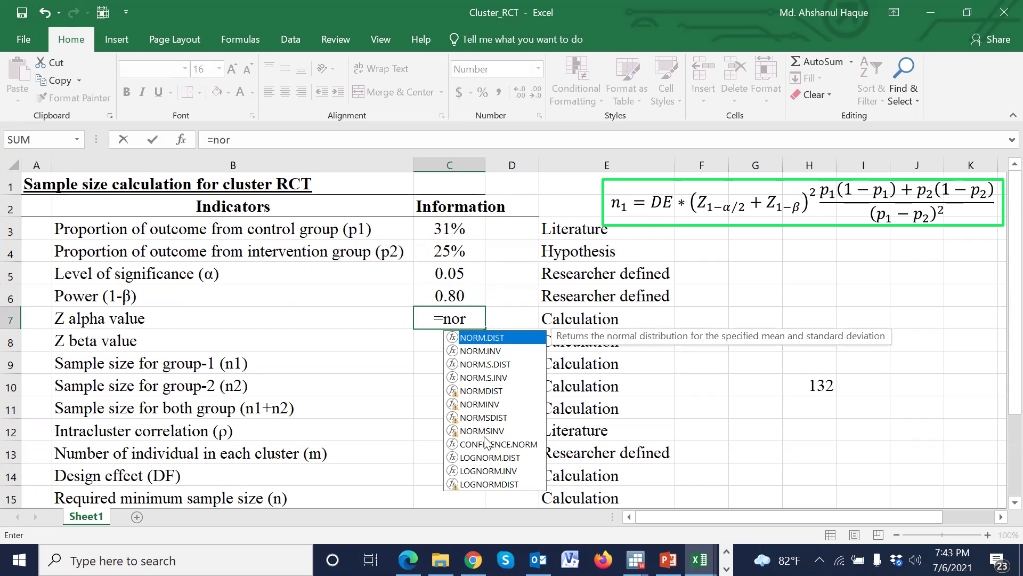
{"action": "double_click", "coordinate": [457, 432]}
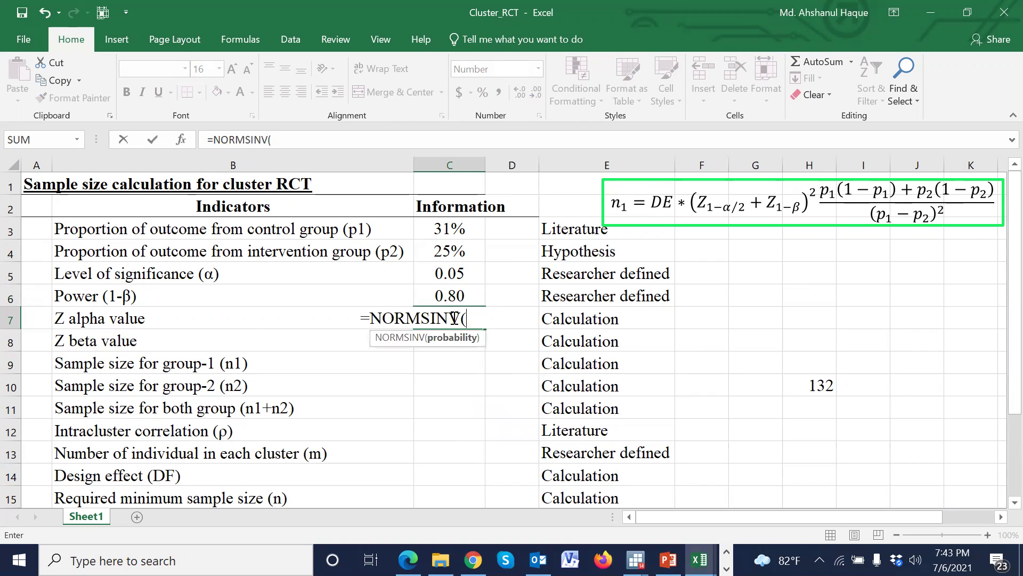
{"action": "left_click", "coordinate": [457, 278]}
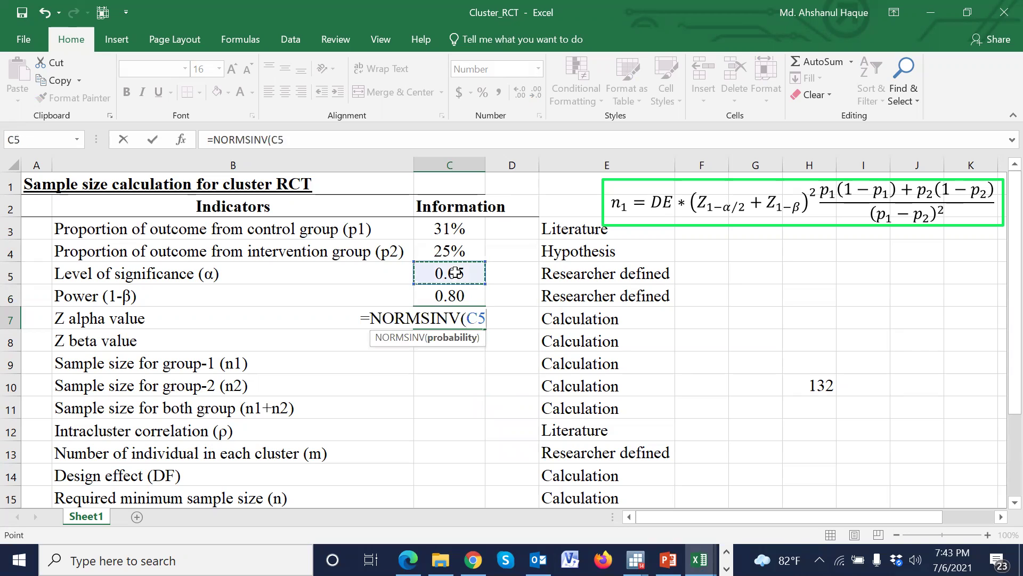
{"action": "left_click", "coordinate": [273, 140]}
{"action": "type", "text": "1-"}
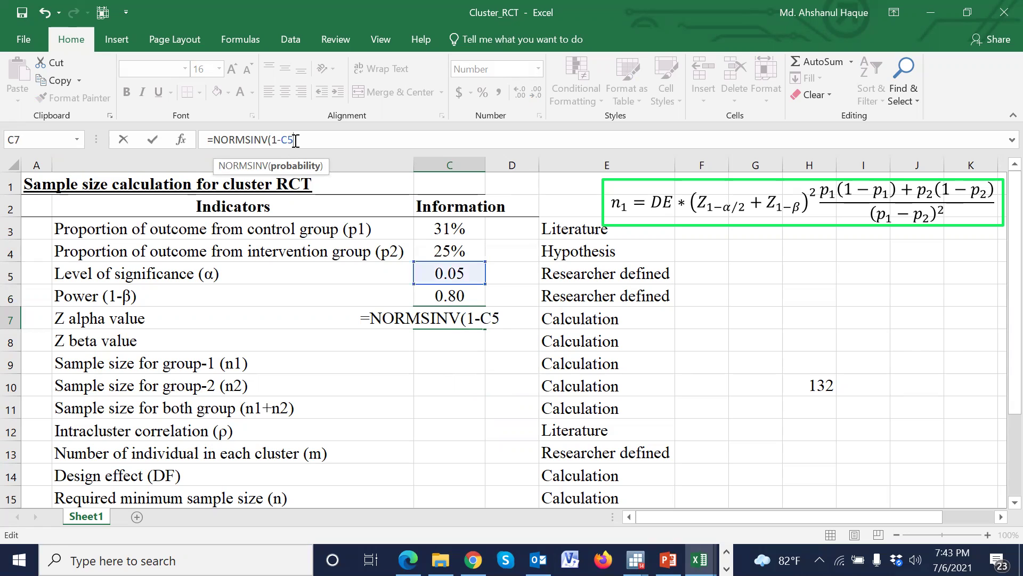
{"action": "left_click", "coordinate": [296, 139]}
{"action": "type", "text": "/2)"}
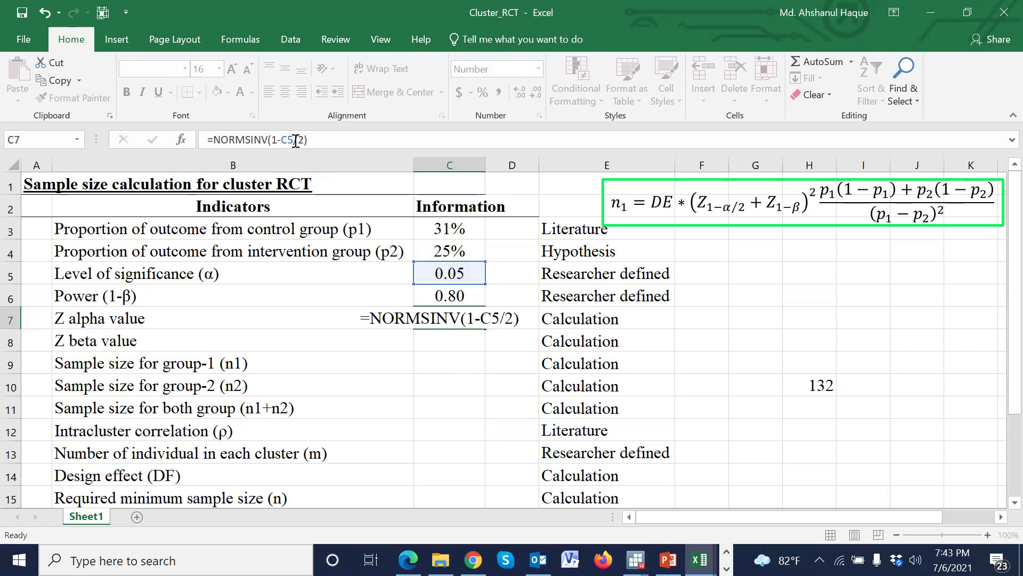
{"action": "key", "text": "Return"}
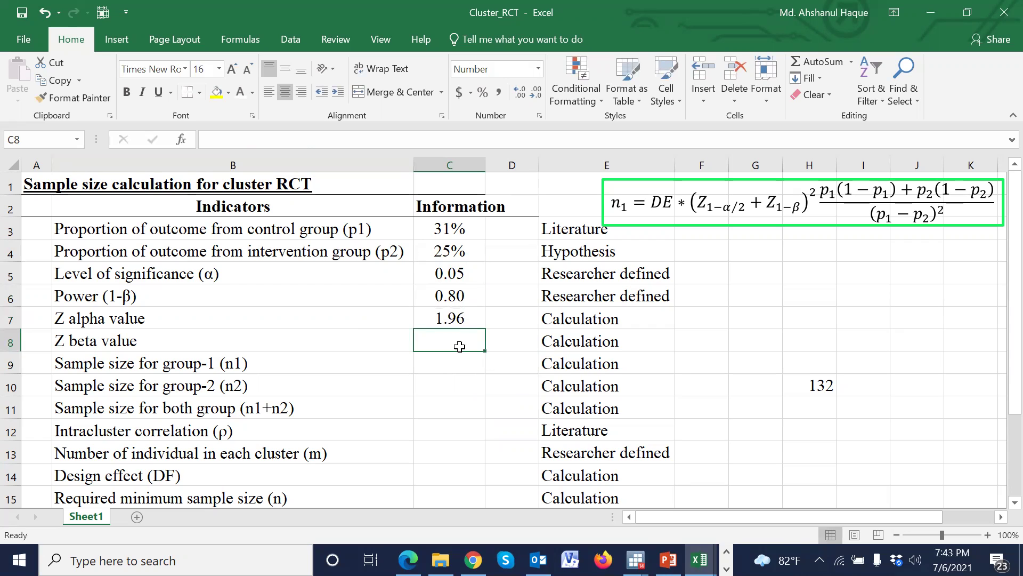
{"action": "type", "text": "="}
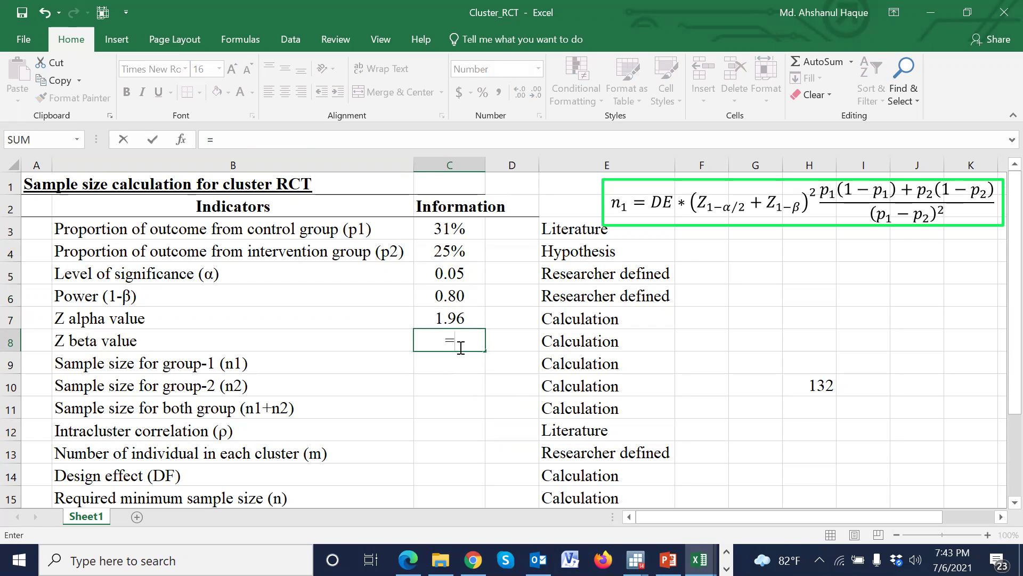
{"action": "type", "text": "nomr"}
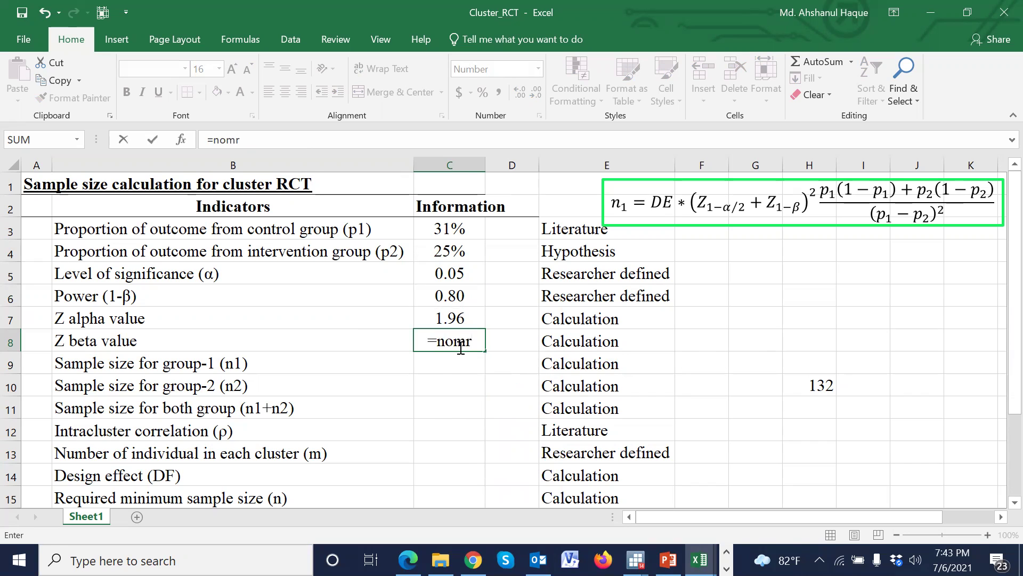
{"action": "key", "text": "BackSpace"}
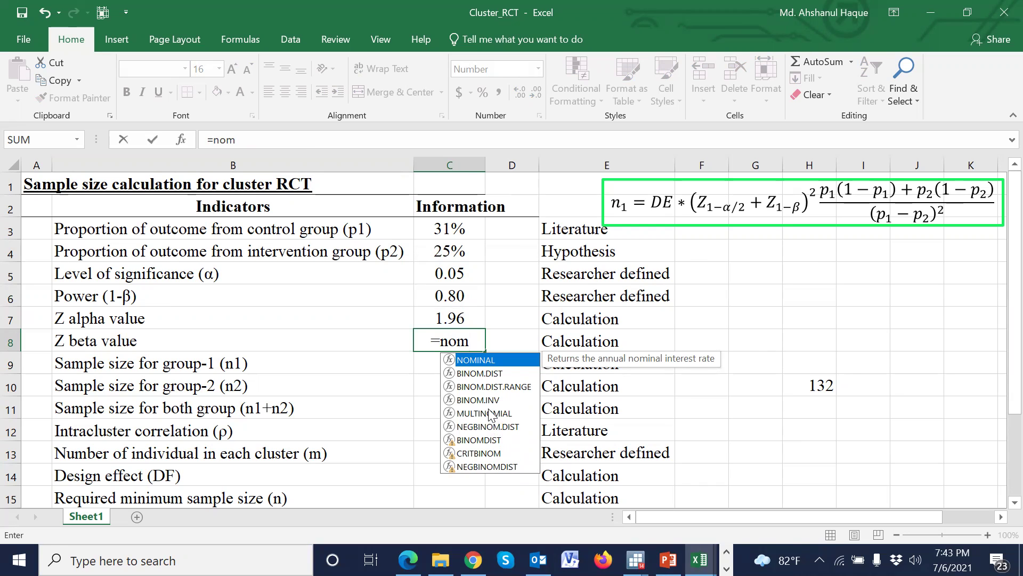
{"action": "key", "text": "BackSpace"}
{"action": "key", "text": "BackSpace"}
{"action": "key", "text": "BackSpace"}
{"action": "key", "text": "BackSpace"}
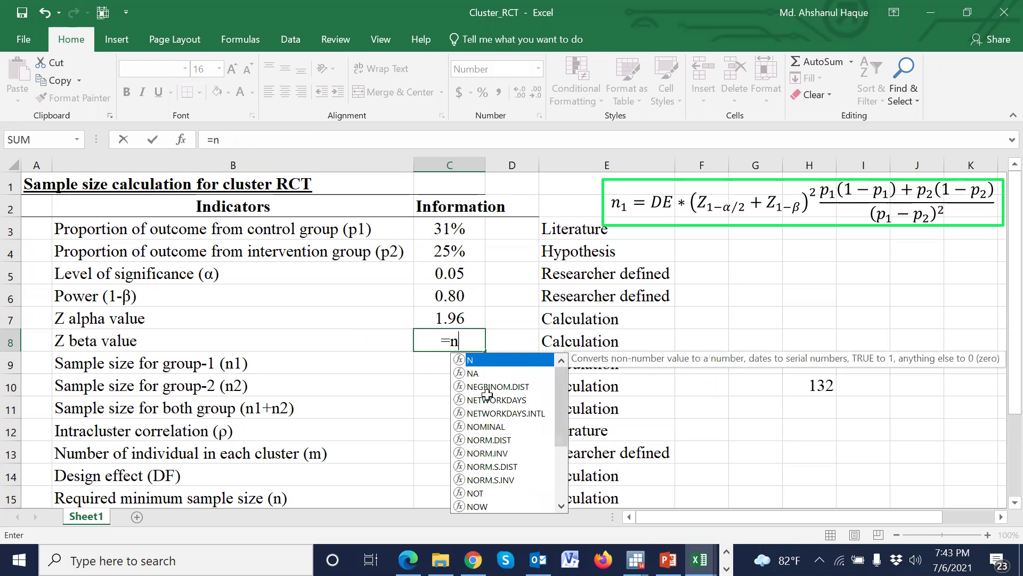
{"action": "left_click", "coordinate": [461, 321]}
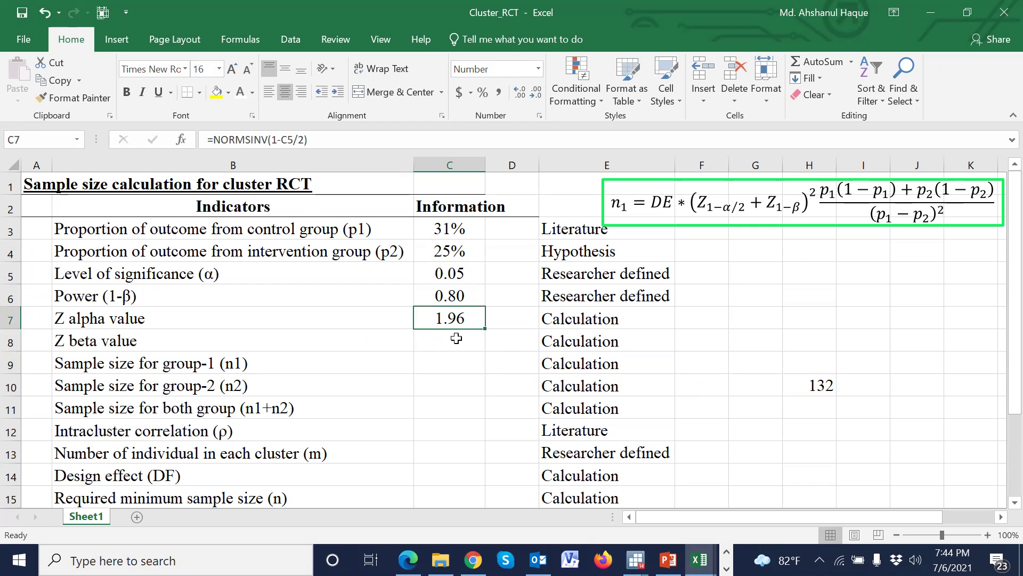
Step: Calculate the Z beta value in C8 with the formula =NORMSINV(C6)
{"action": "left_click", "coordinate": [457, 338]}
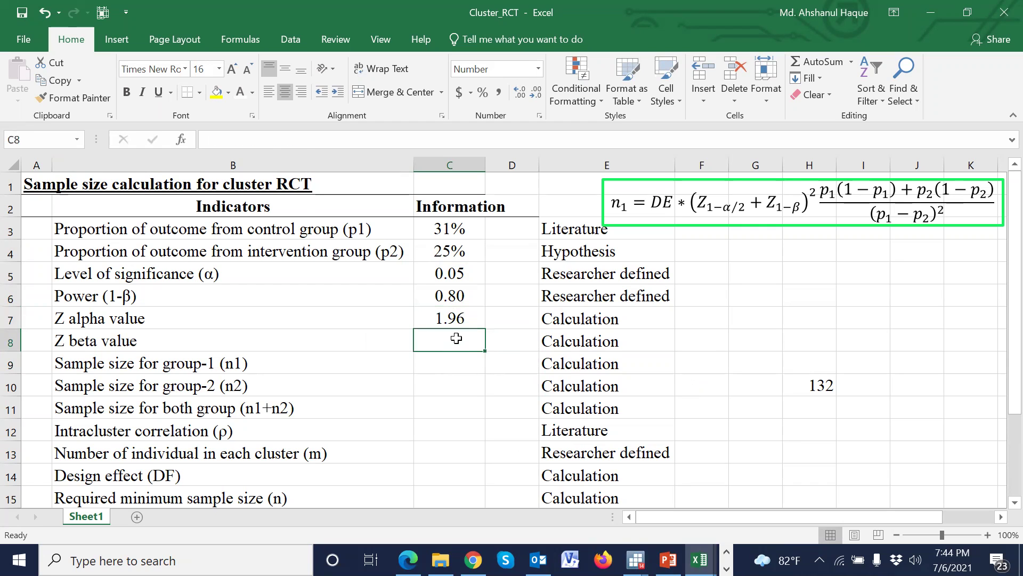
{"action": "type", "text": "=norm"}
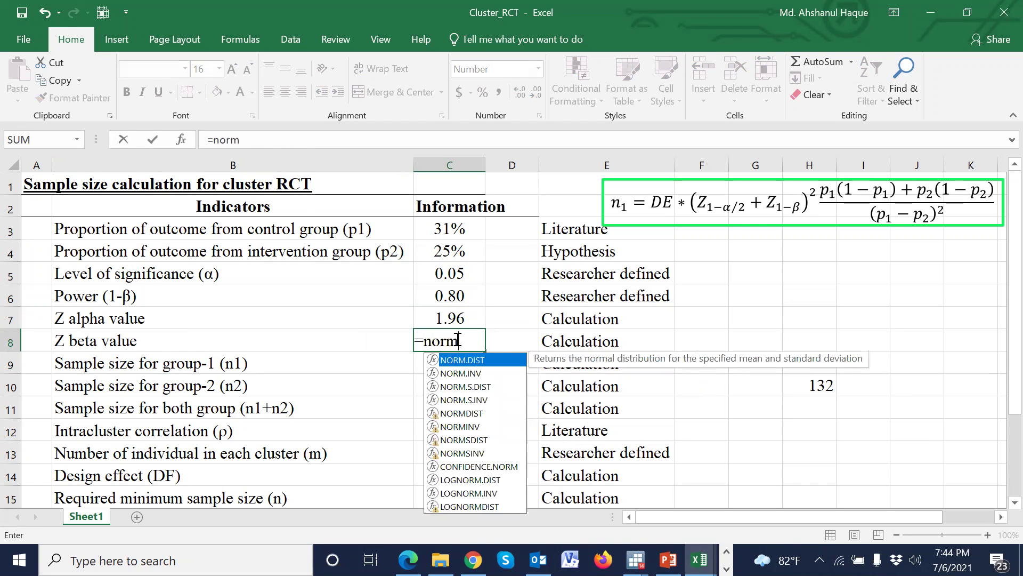
{"action": "double_click", "coordinate": [454, 453]}
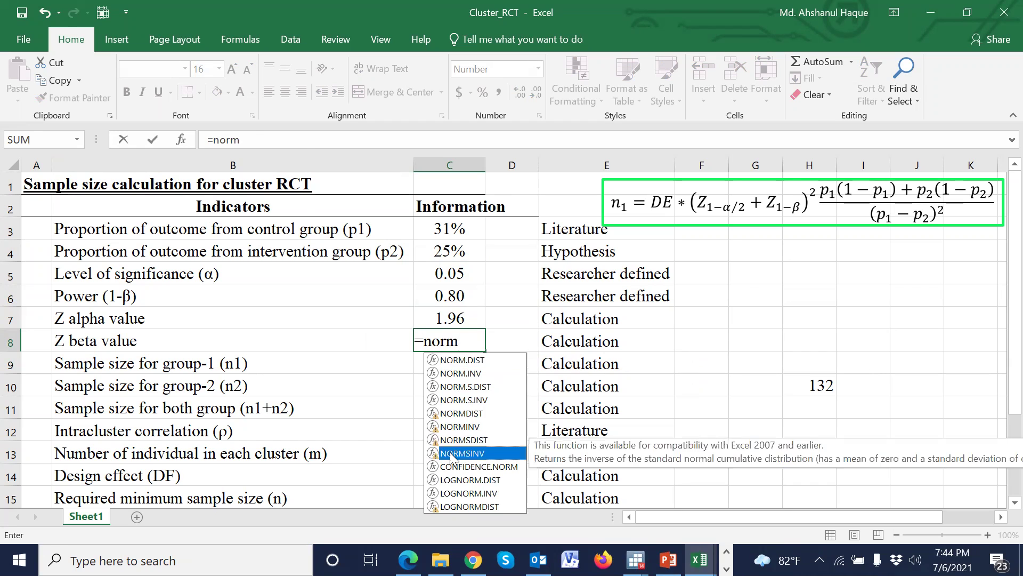
{"action": "left_click", "coordinate": [457, 296]}
{"action": "left_click", "coordinate": [273, 141]}
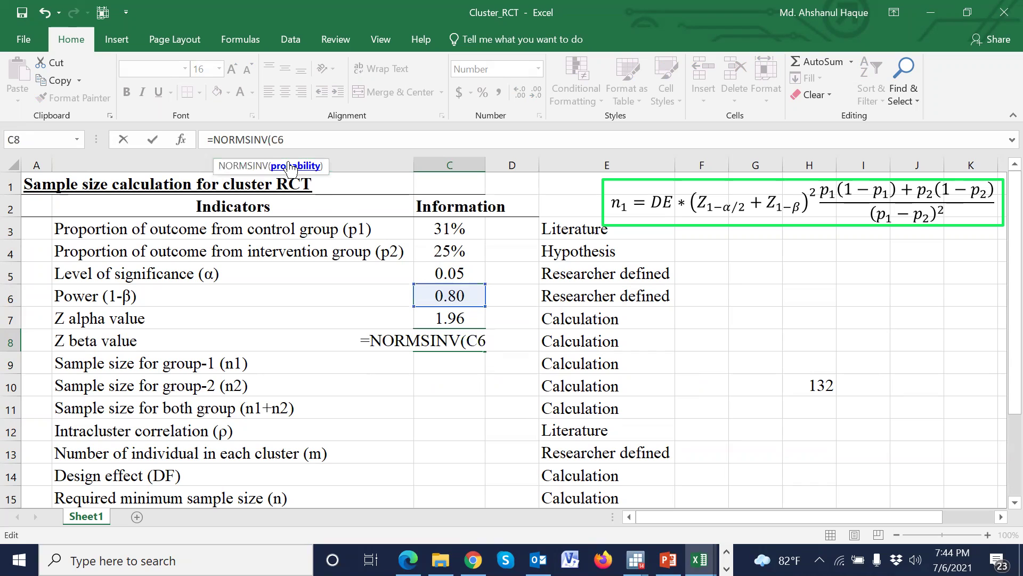
{"action": "type", "text": "1"}
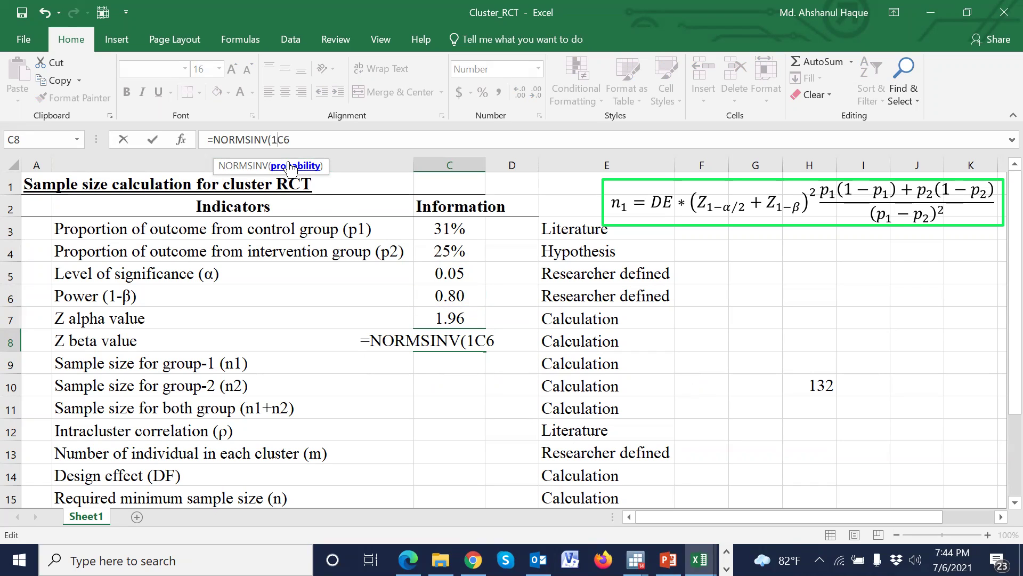
{"action": "key", "text": "BackSpace"}
{"action": "left_click", "coordinate": [300, 143]}
{"action": "type", "text": ")"}
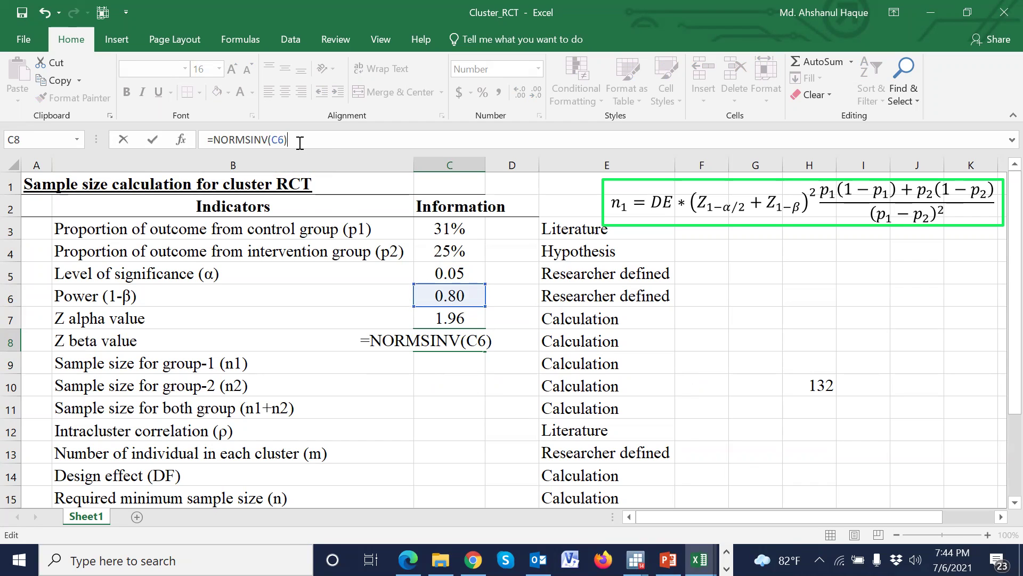
{"action": "key", "text": "Return"}
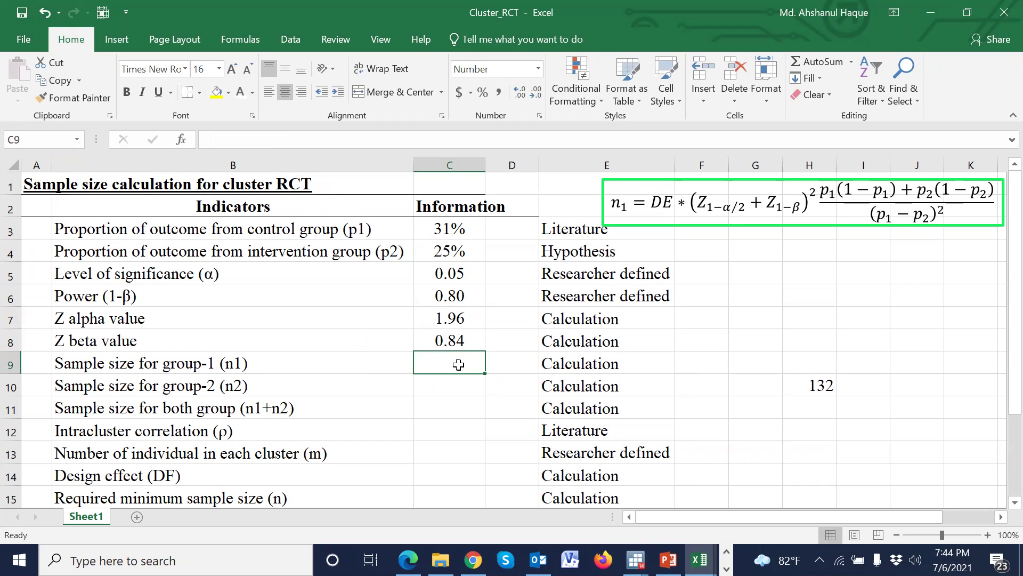
Step: Start the group-1 sample size formula in C9 as =(C3), referencing the control group proportion inside the parentheses
{"action": "left_click", "coordinate": [460, 341]}
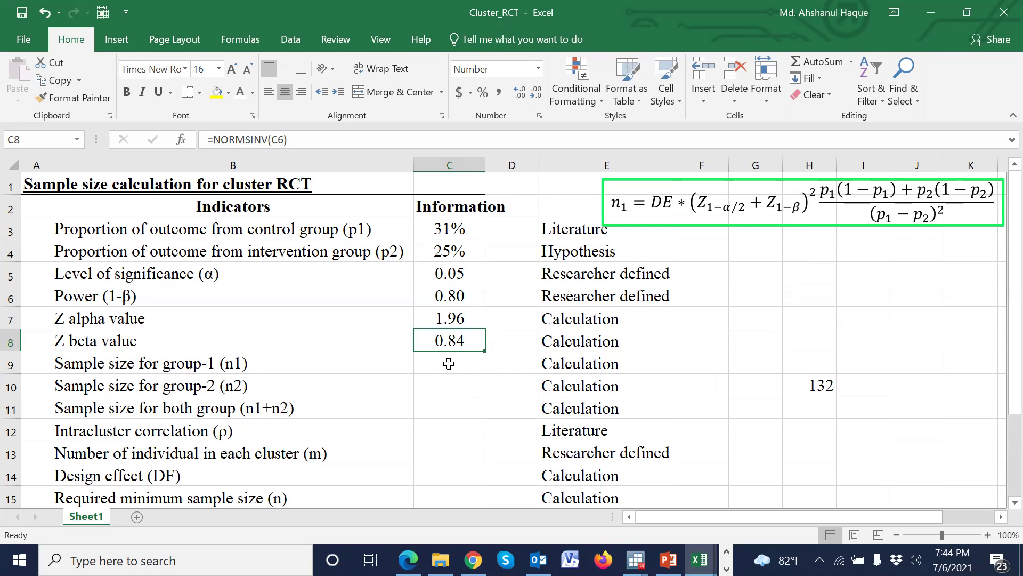
{"action": "left_click", "coordinate": [452, 365]}
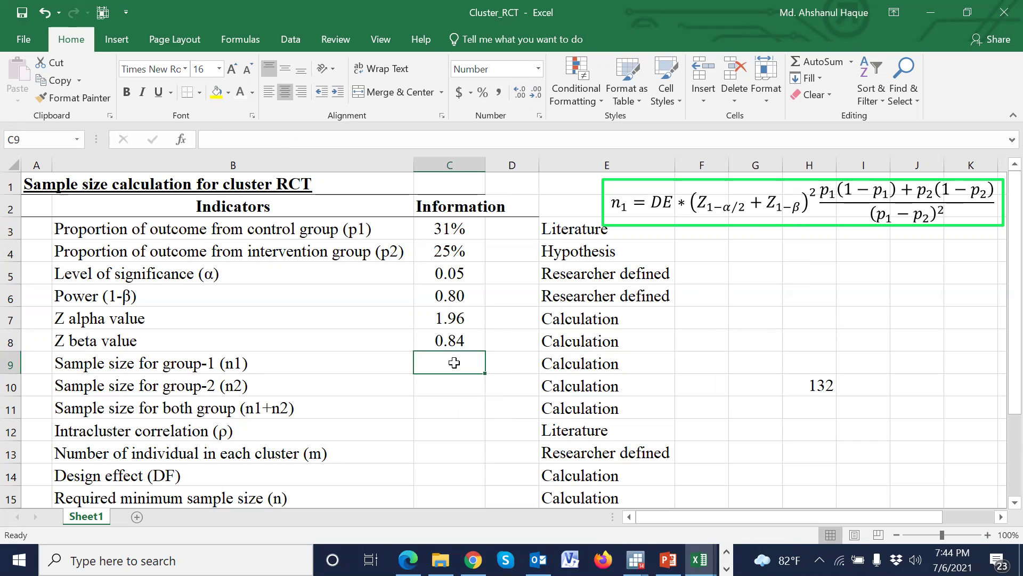
{"action": "type", "text": "()"}
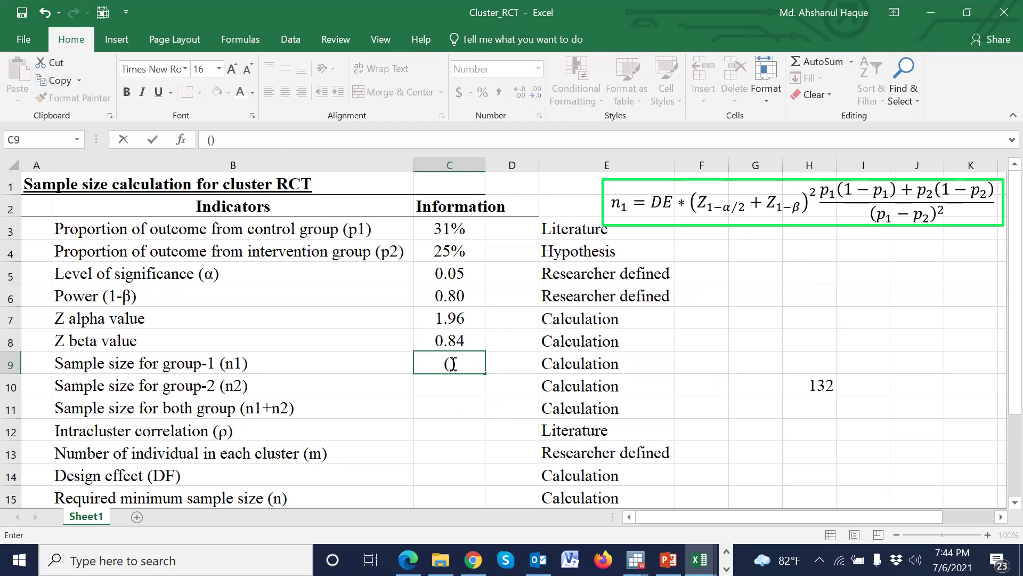
{"action": "left_click", "coordinate": [452, 365]}
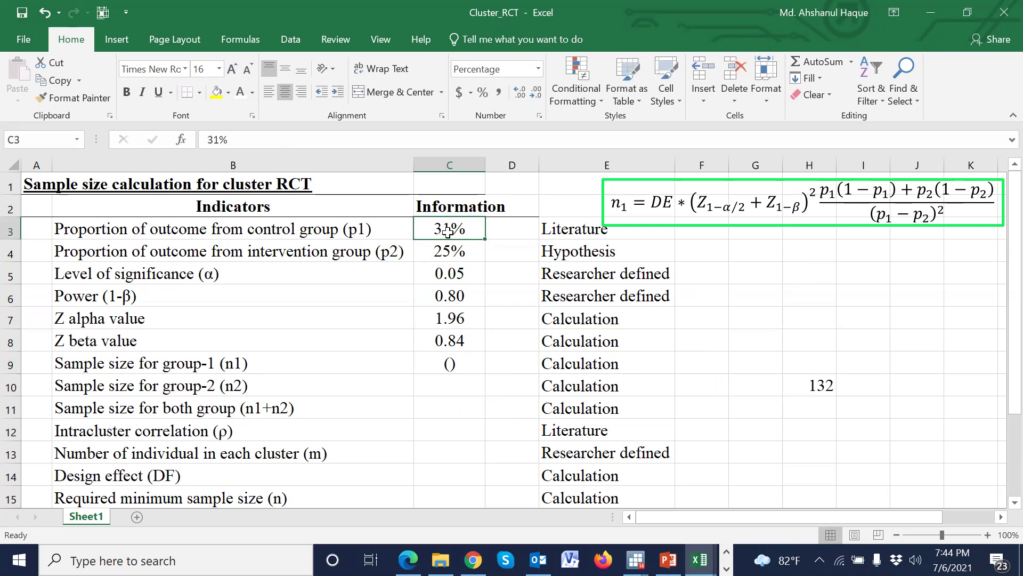
{"action": "left_click", "coordinate": [439, 367]}
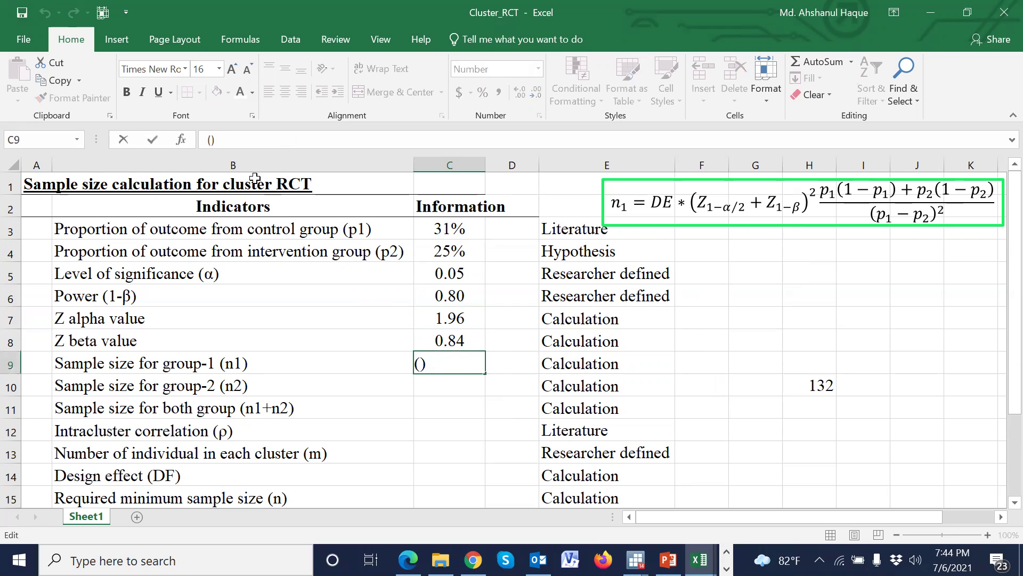
{"action": "left_click", "coordinate": [205, 140]}
{"action": "type", "text": "="}
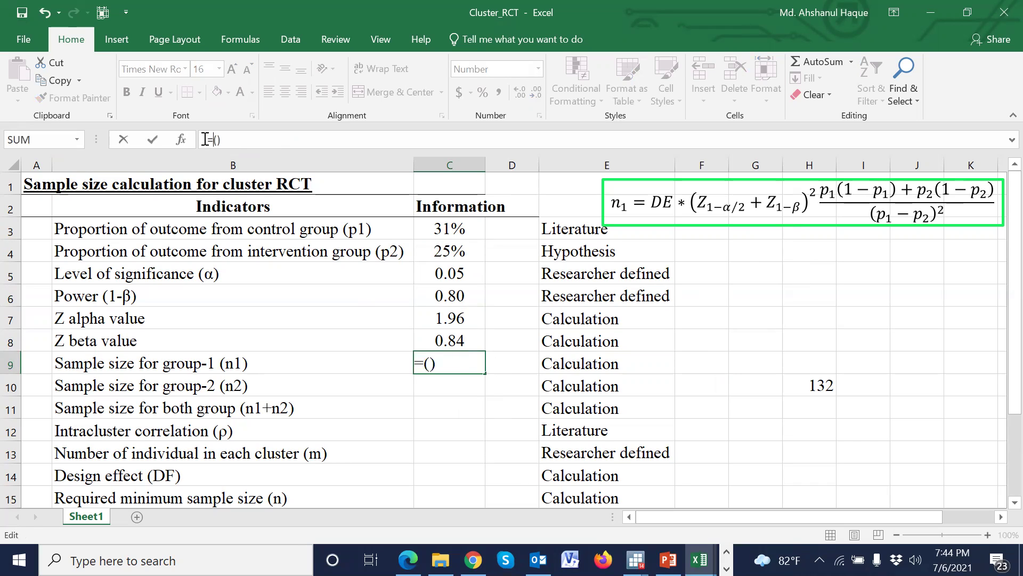
{"action": "left_click", "coordinate": [429, 364]}
{"action": "left_click", "coordinate": [445, 232]}
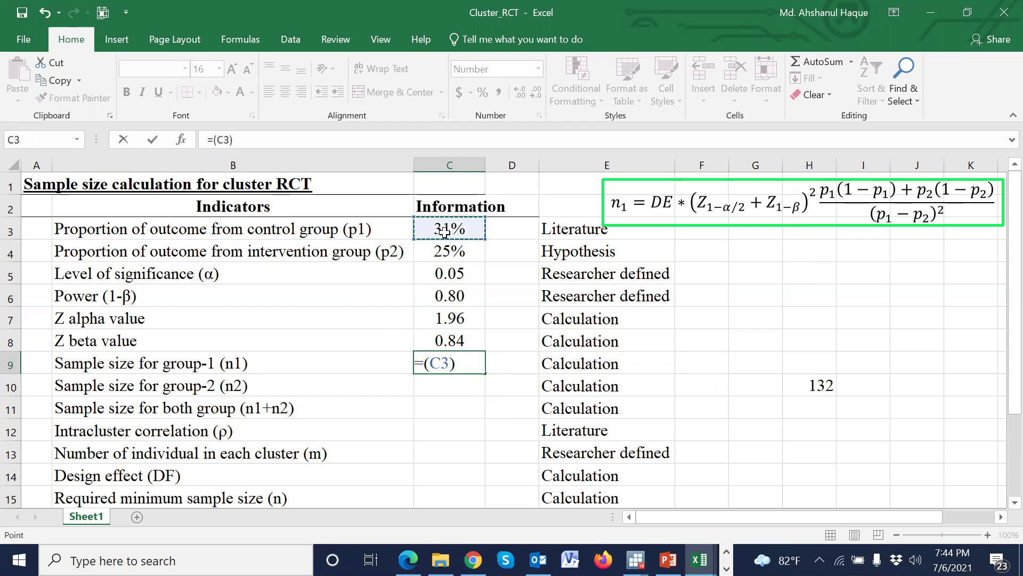
Step: Multiply C3 by (1-C3) in the C9 formula and enter it as =(C3*(1-C3))
{"action": "type", "text": "*()"}
{"action": "left_click", "coordinate": [464, 363]}
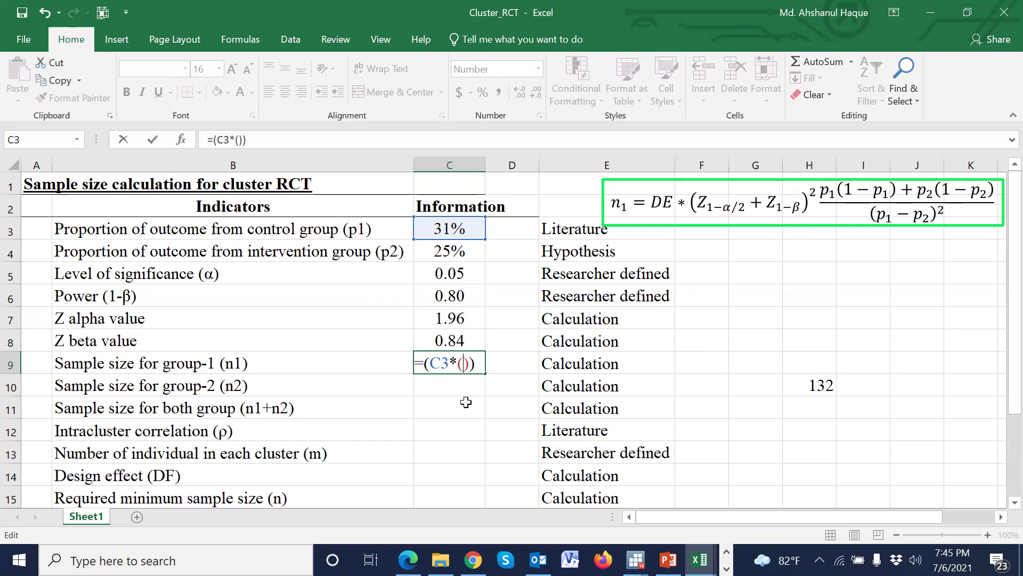
{"action": "type", "text": "1-"}
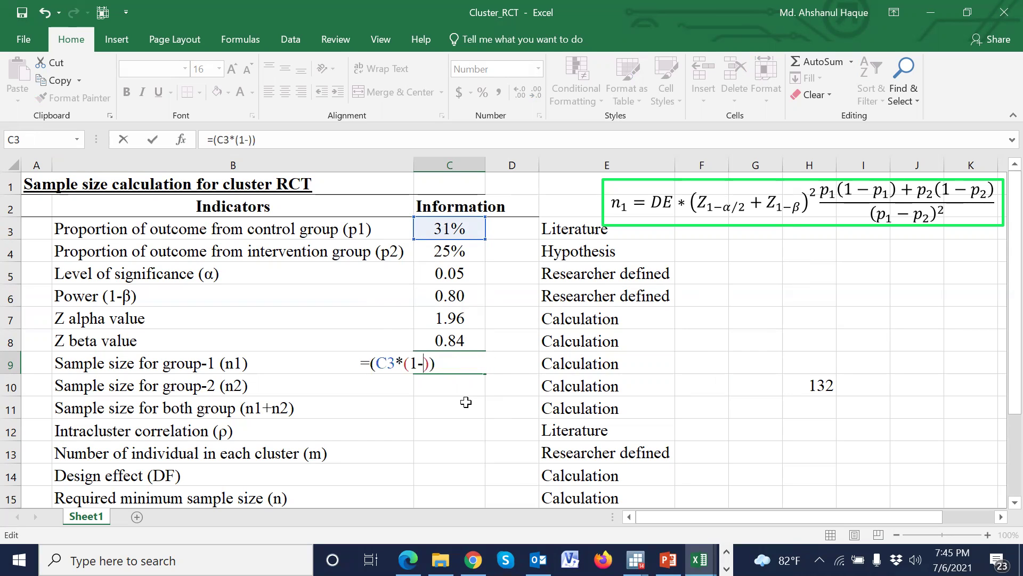
{"action": "left_click", "coordinate": [450, 229]}
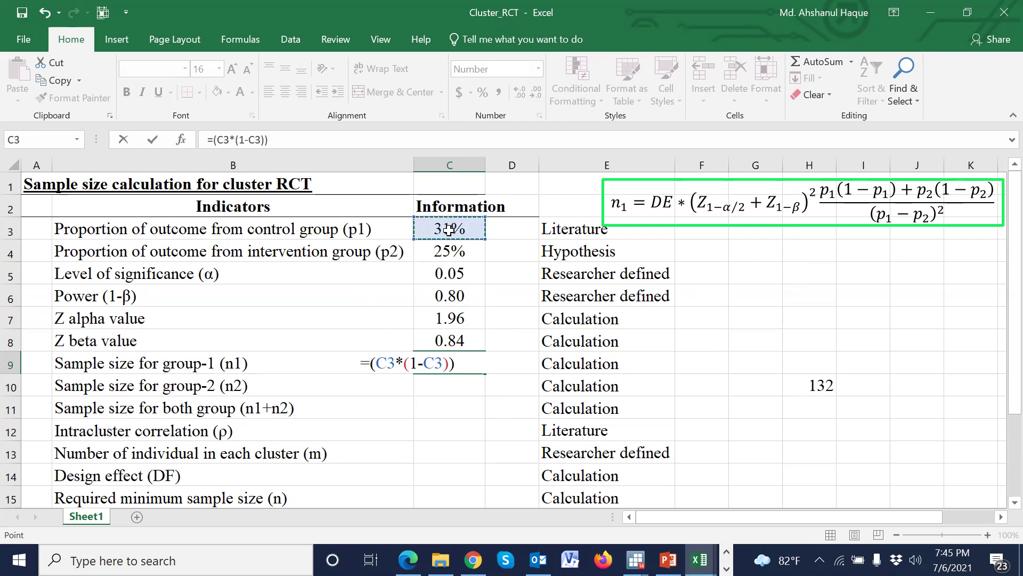
{"action": "type", "text": "+"}
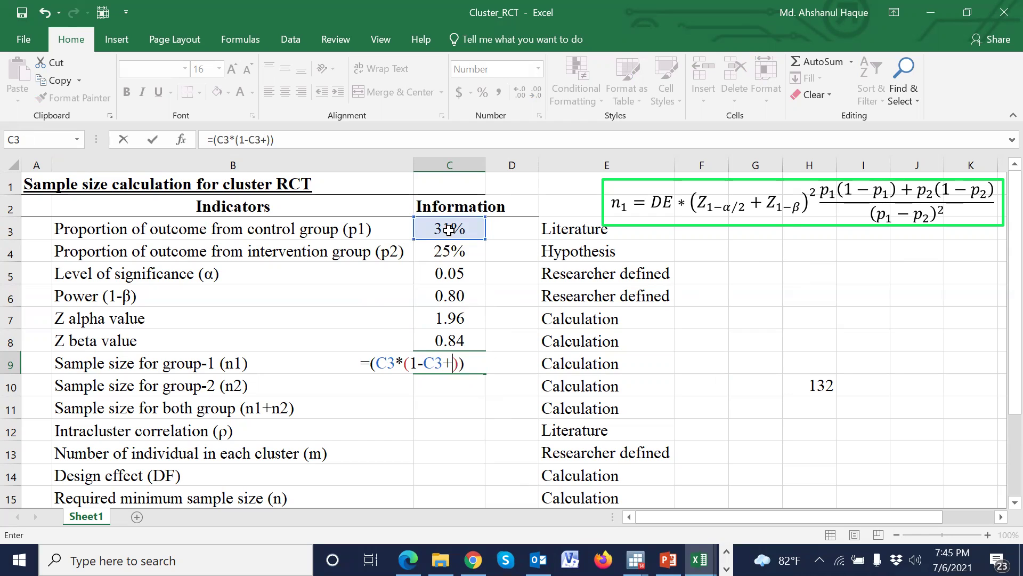
{"action": "key", "text": "BackSpace"}
{"action": "key", "text": "Tab"}
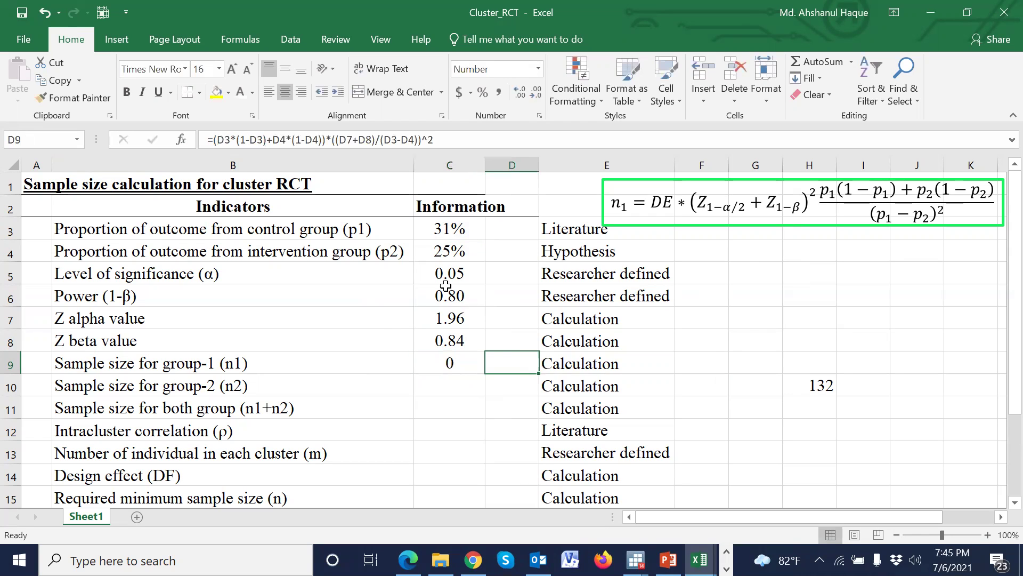
Step: Left-align C9 and add the intervention group term +C4*(1-C4) inside the outer parentheses of its formula
{"action": "left_click", "coordinate": [448, 365]}
{"action": "left_click", "coordinate": [269, 91]}
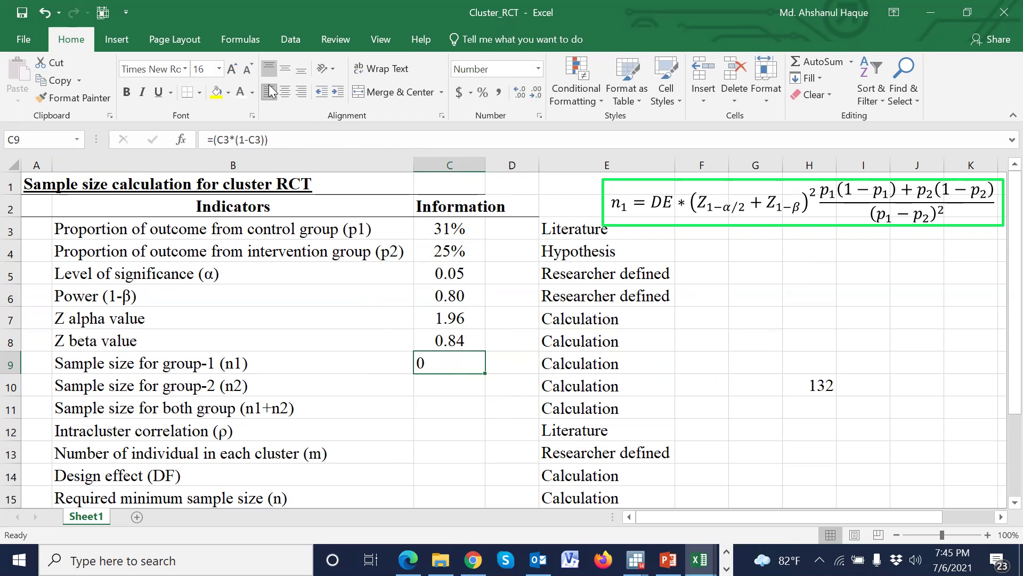
{"action": "left_click", "coordinate": [264, 139]}
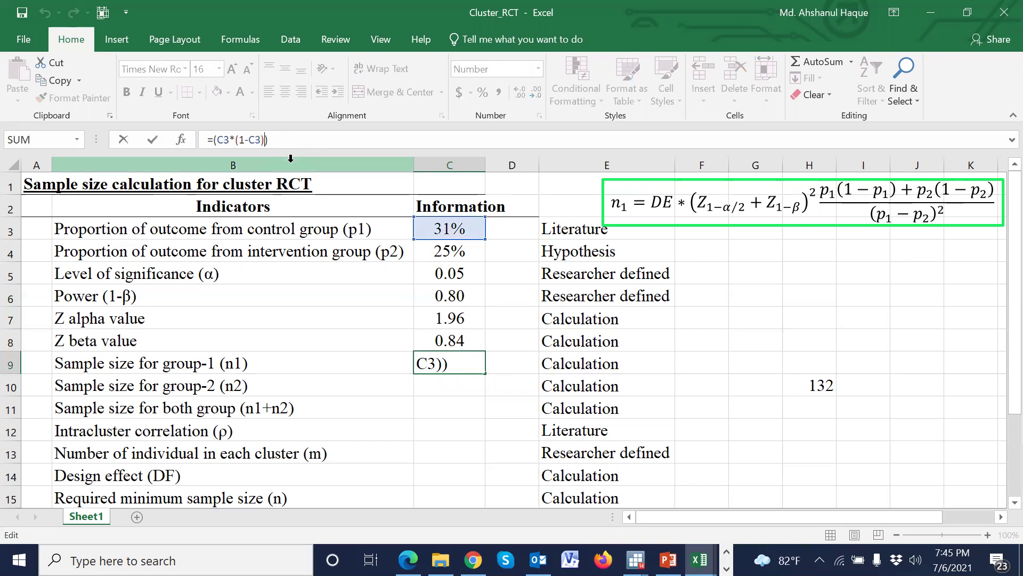
{"action": "type", "text": "+"}
{"action": "left_click", "coordinate": [442, 252]}
{"action": "type", "text": "*()"}
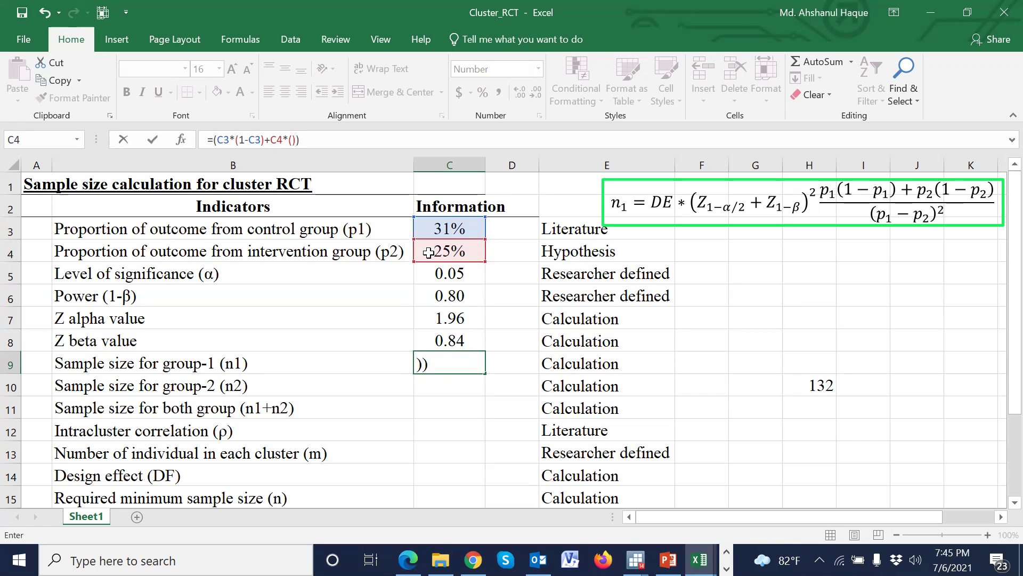
{"action": "left_click", "coordinate": [292, 139]}
{"action": "type", "text": "1-"}
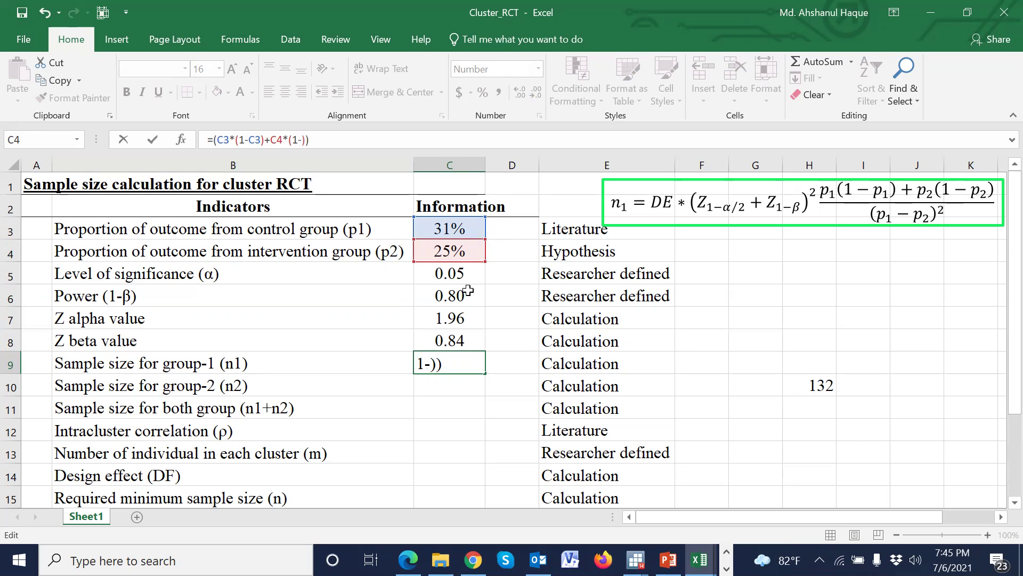
{"action": "left_click", "coordinate": [445, 251]}
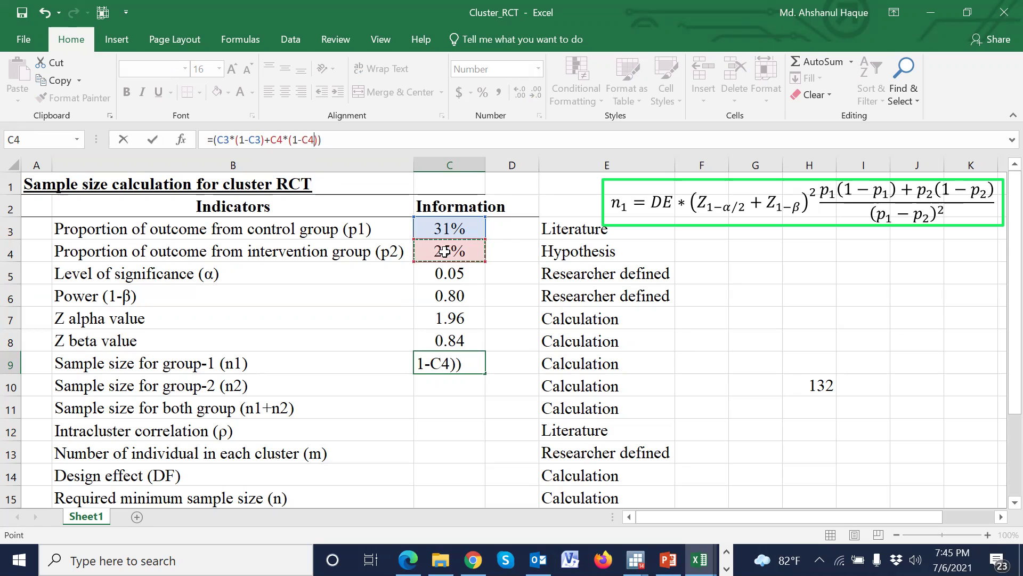
Step: Divide the C9 expression by (C3-C4)^2 and enter the formula =(C3*(1-C3)+C4*(1-C4))/(C3-C4)^2
{"action": "left_click", "coordinate": [333, 142]}
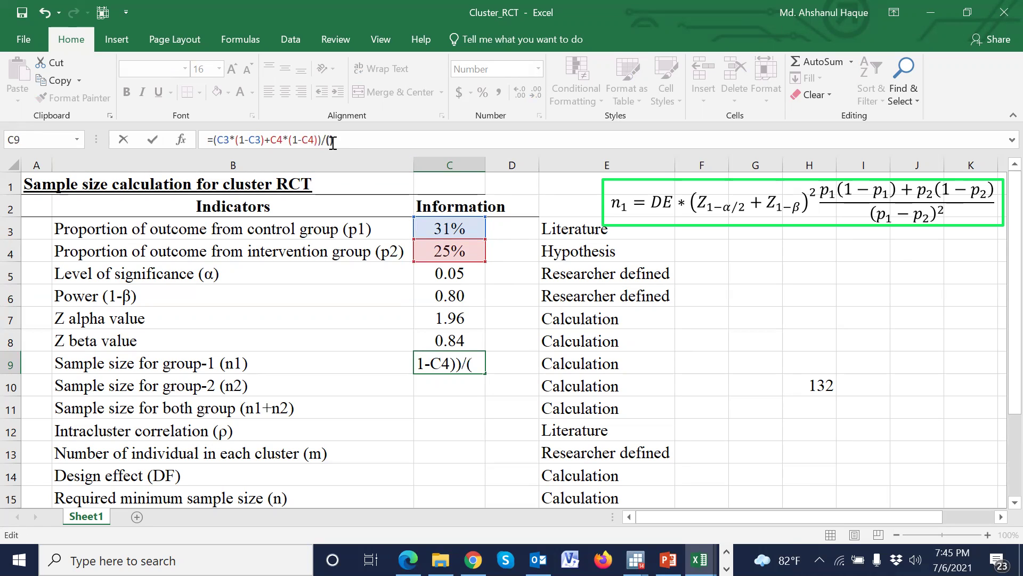
{"action": "type", "text": "/()"}
{"action": "left_click", "coordinate": [455, 229]}
{"action": "type", "text": "-"}
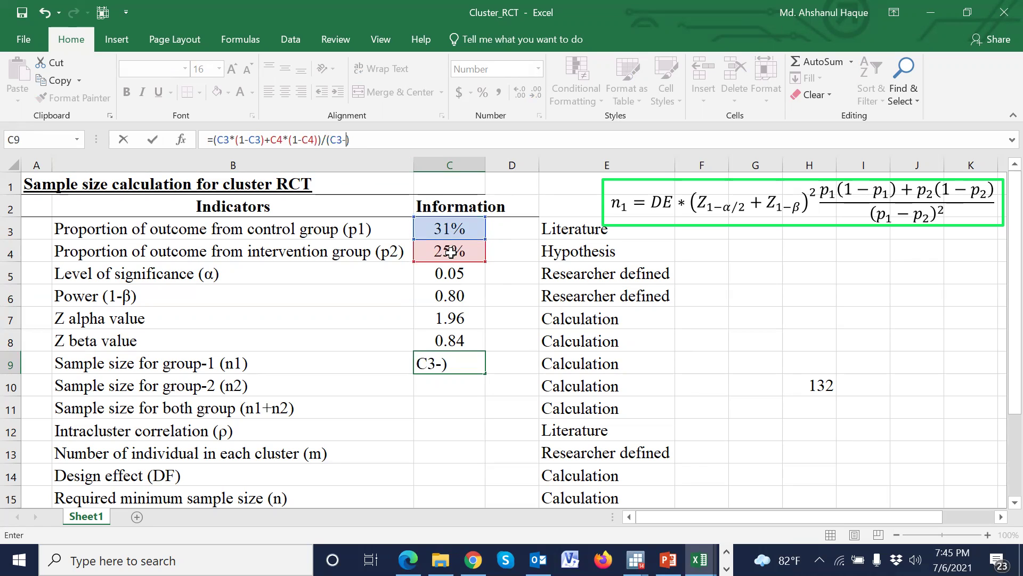
{"action": "left_click", "coordinate": [450, 251]}
{"action": "left_click", "coordinate": [381, 140]}
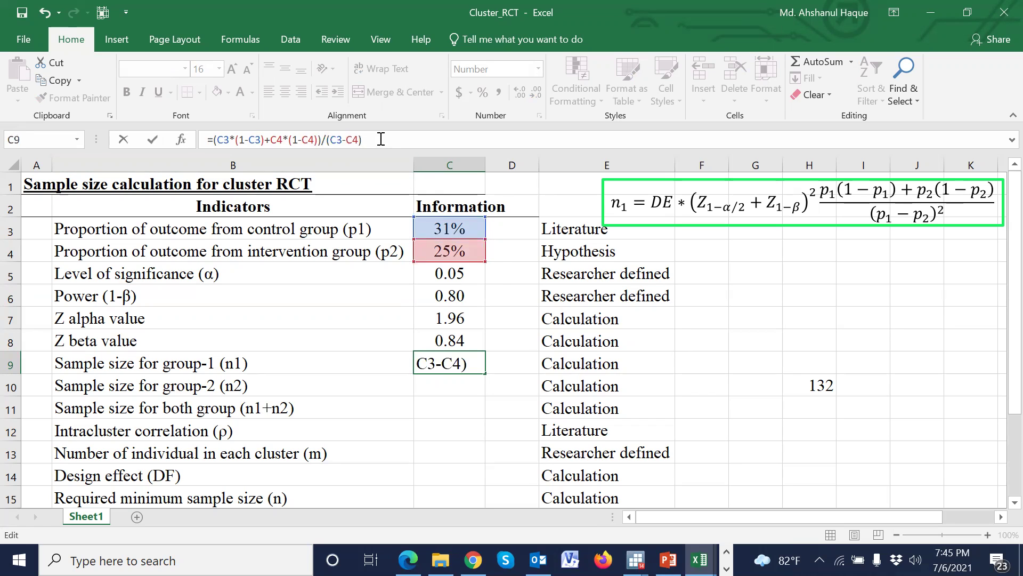
{"action": "type", "text": "^2"}
{"action": "key", "text": "Return"}
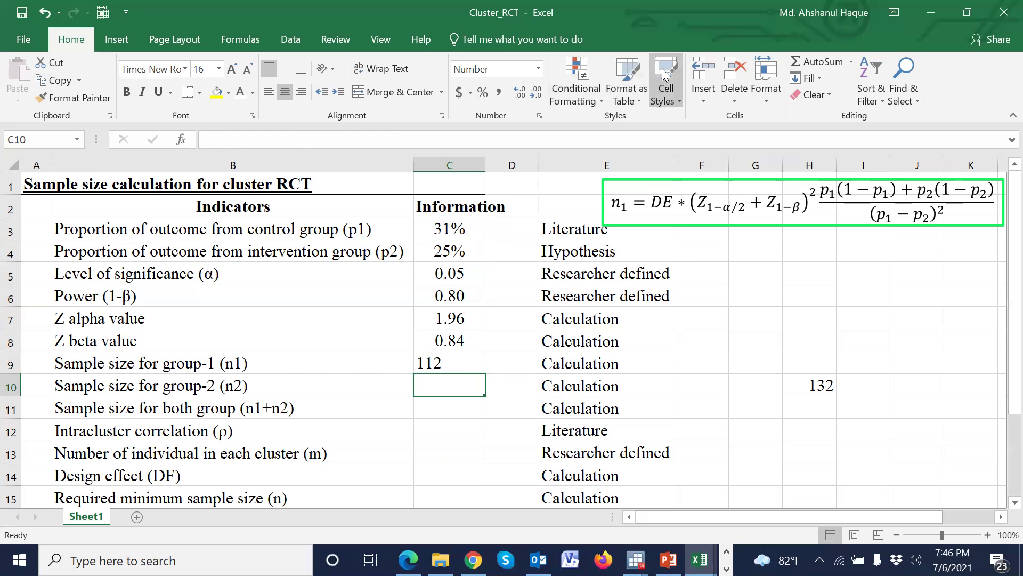
Step: Compare the C9 formula with the reference equation, highlighting its fraction and its bracketed Z term
{"action": "key", "text": "Up"}
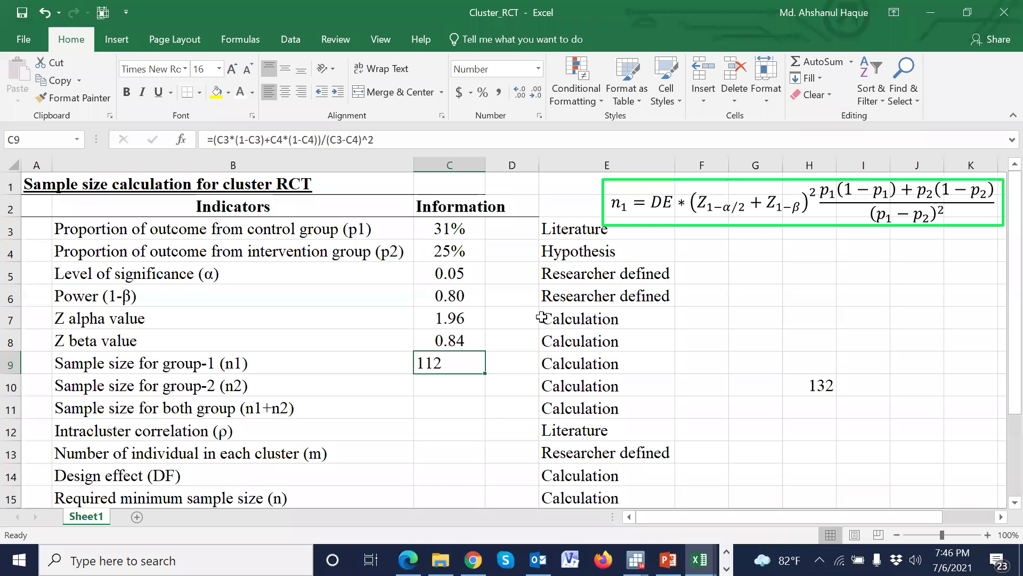
{"action": "left_click", "coordinate": [436, 380]}
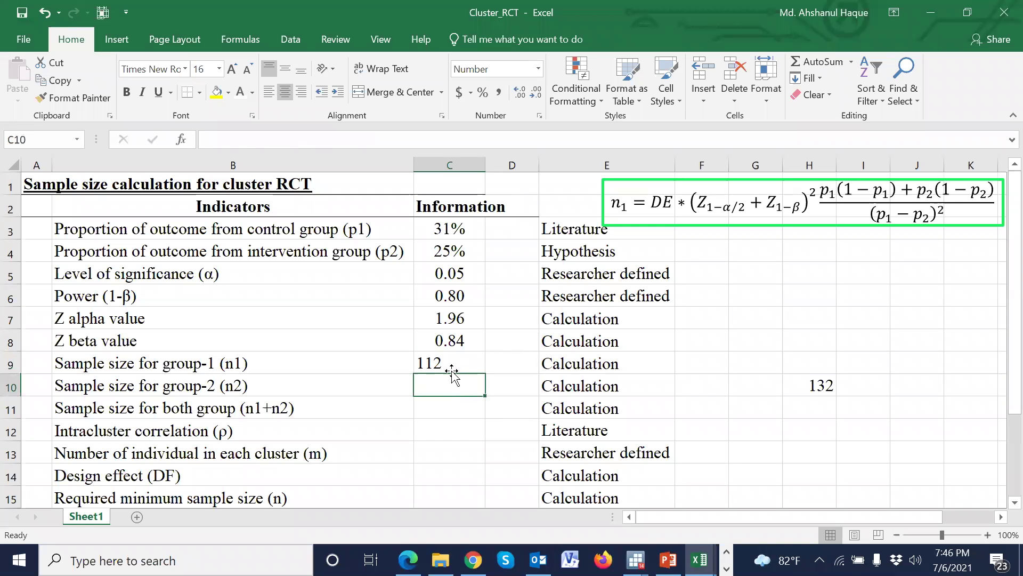
{"action": "left_click", "coordinate": [820, 195]}
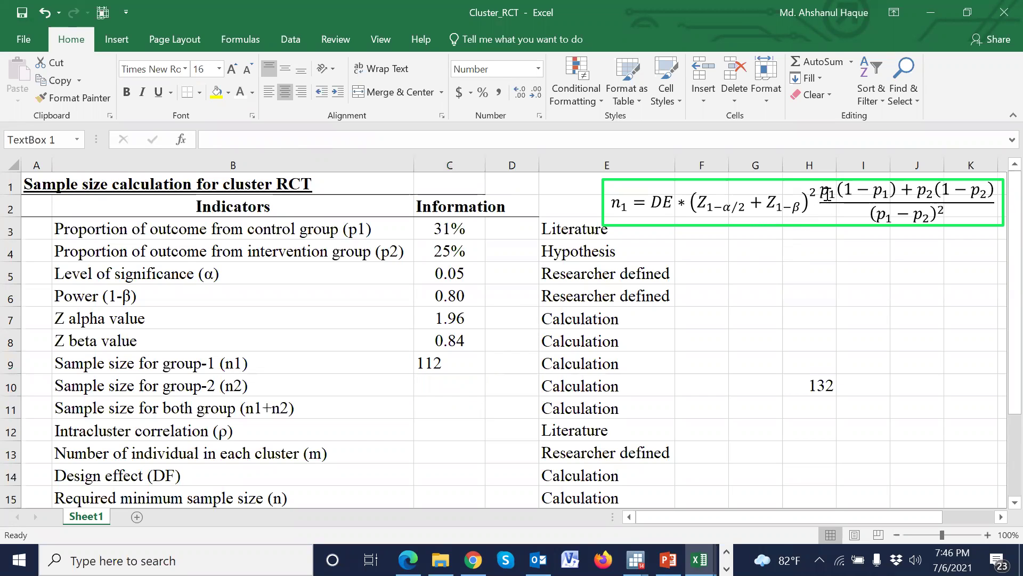
{"action": "left_click_drag", "start_coordinate": [821, 194], "coordinate": [929, 220]}
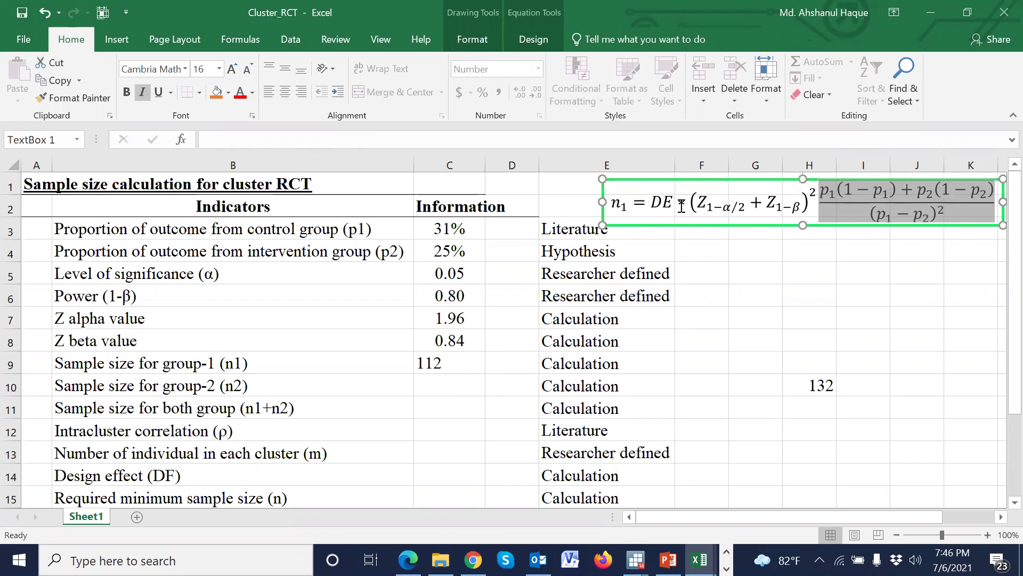
{"action": "left_click_drag", "start_coordinate": [693, 205], "coordinate": [804, 203]}
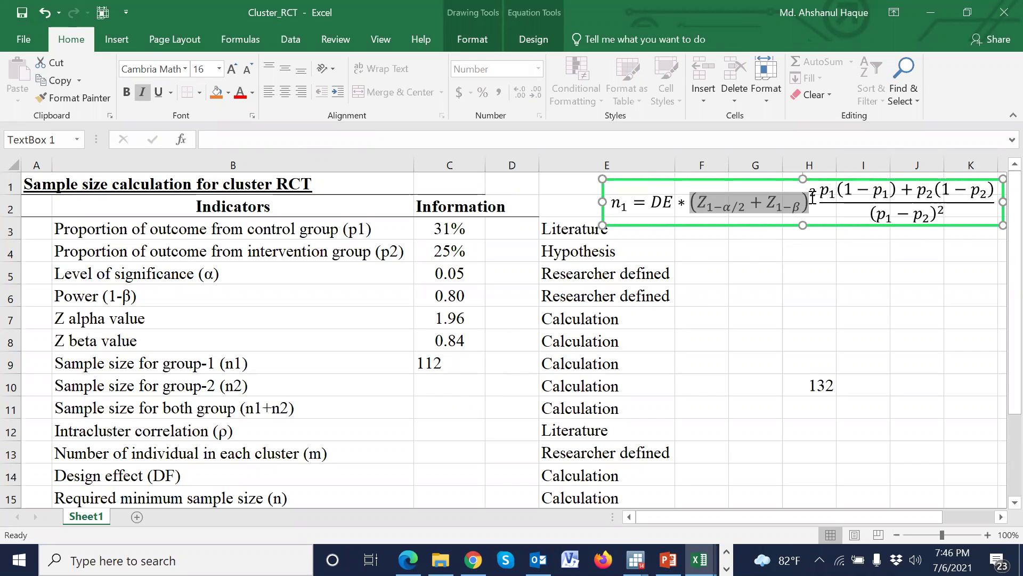
Step: Insert the factor (C7+C8)^2* at the start of the C9 formula, giving =(C7+C8)^2*(C3*(1-C3)+C4*(1-C4))/(C3-C4)^2
{"action": "left_click", "coordinate": [450, 365]}
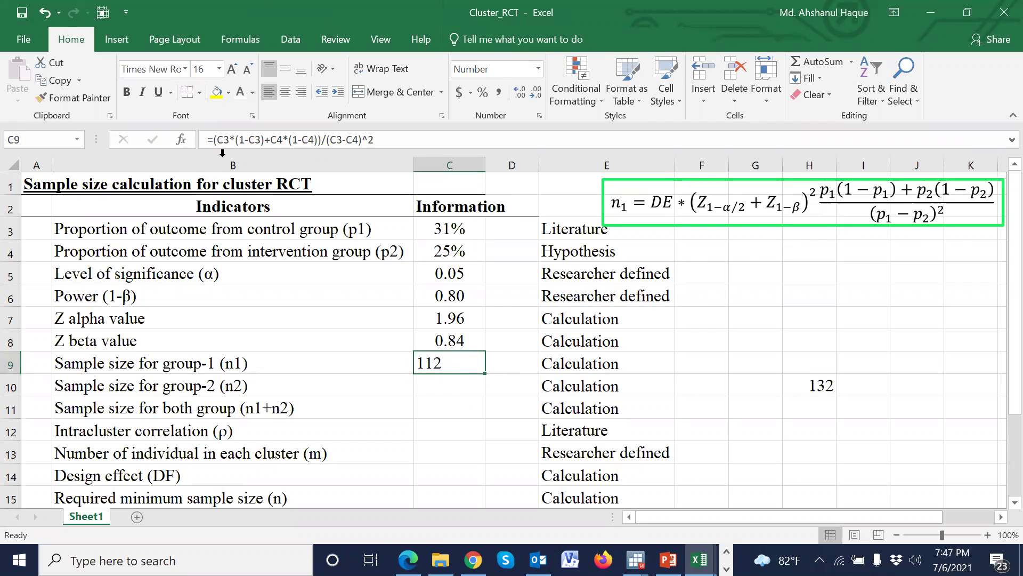
{"action": "left_click", "coordinate": [214, 139]}
{"action": "type", "text": "()"}
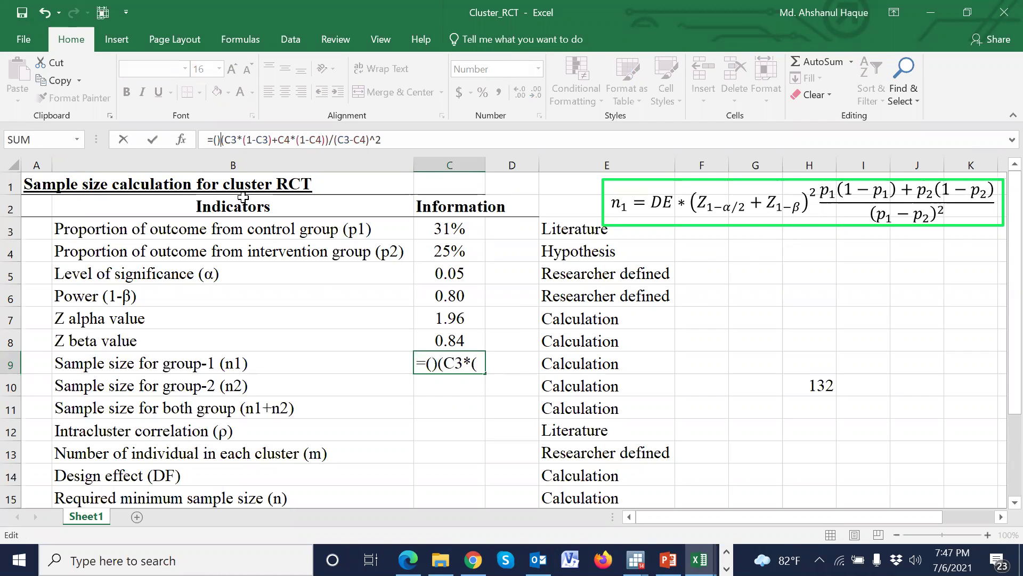
{"action": "type", "text": "*"}
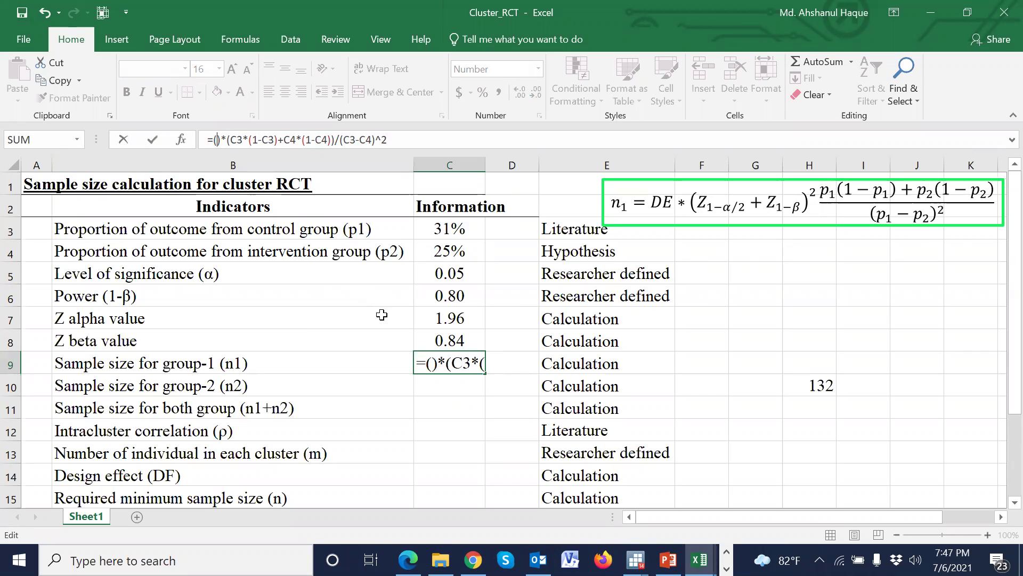
{"action": "left_click", "coordinate": [446, 317]}
{"action": "type", "text": "+"}
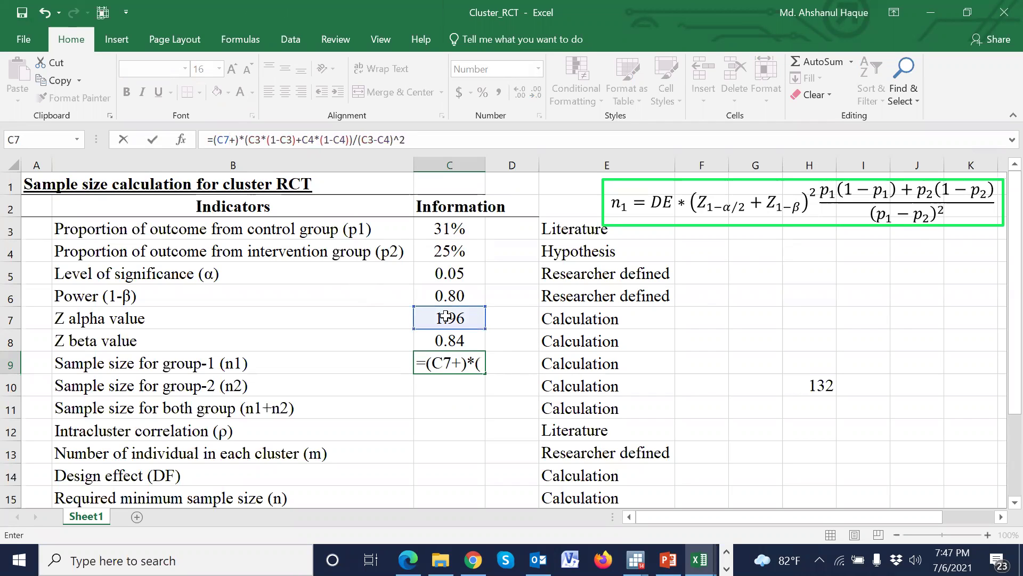
{"action": "left_click", "coordinate": [450, 340]}
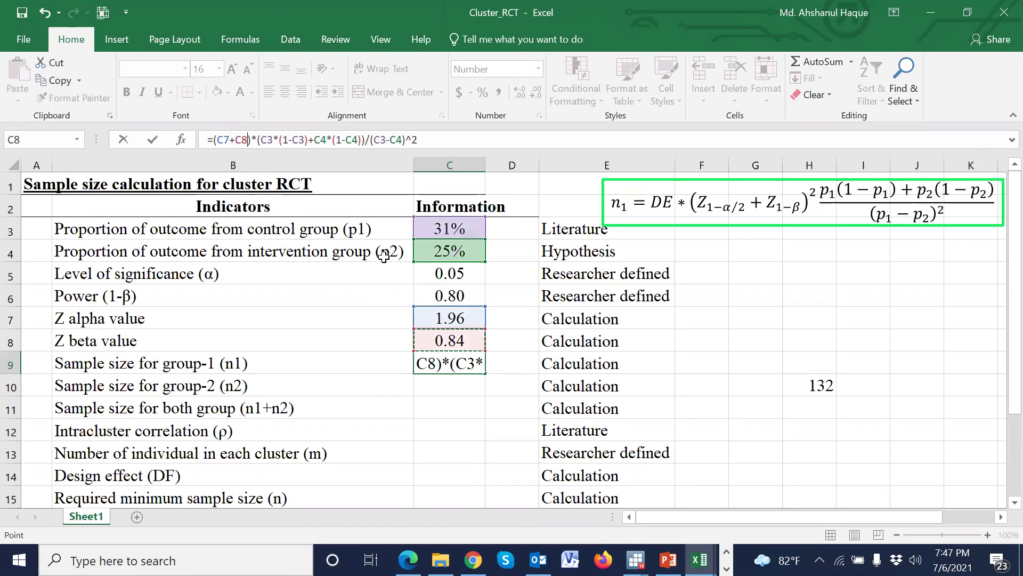
{"action": "left_click", "coordinate": [253, 142]}
{"action": "type", "text": "^2"}
{"action": "key", "text": "Return"}
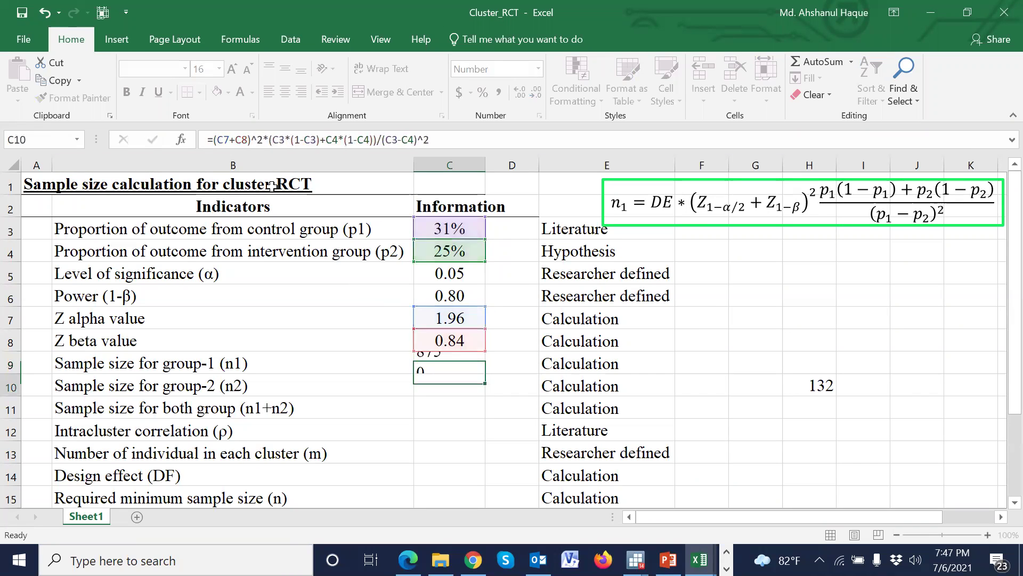
Step: Review the complete group-1 formula in C9 against the reference equation in the text box
{"action": "left_click", "coordinate": [446, 362]}
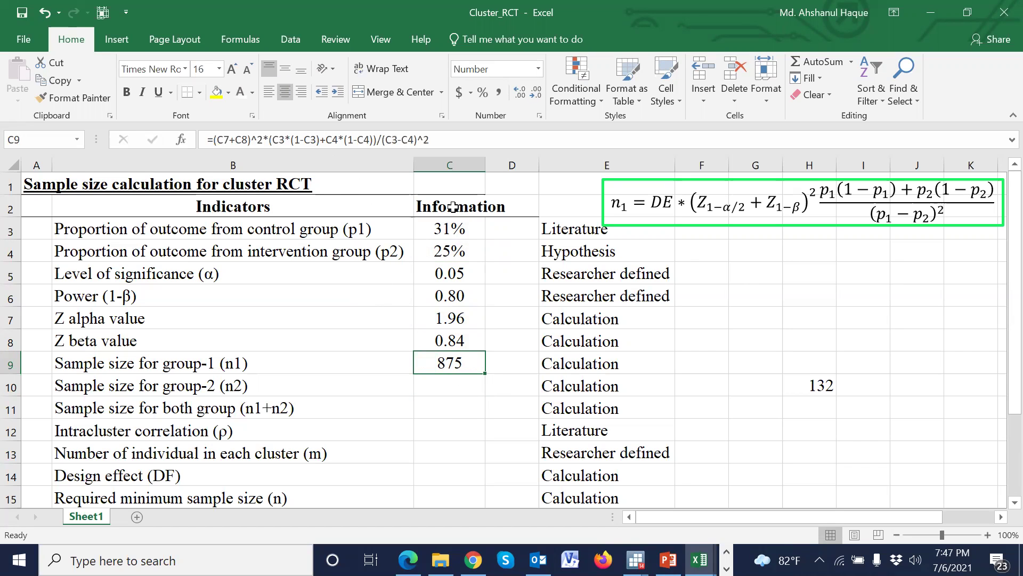
{"action": "left_click_drag", "start_coordinate": [446, 140], "coordinate": [207, 139]}
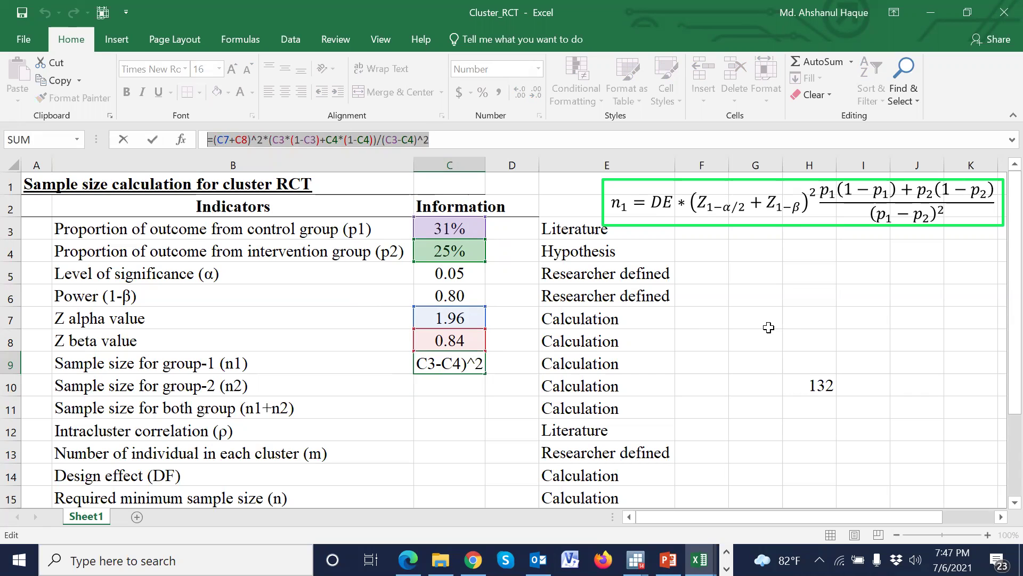
{"action": "key", "text": "Return"}
{"action": "left_click", "coordinate": [764, 205]}
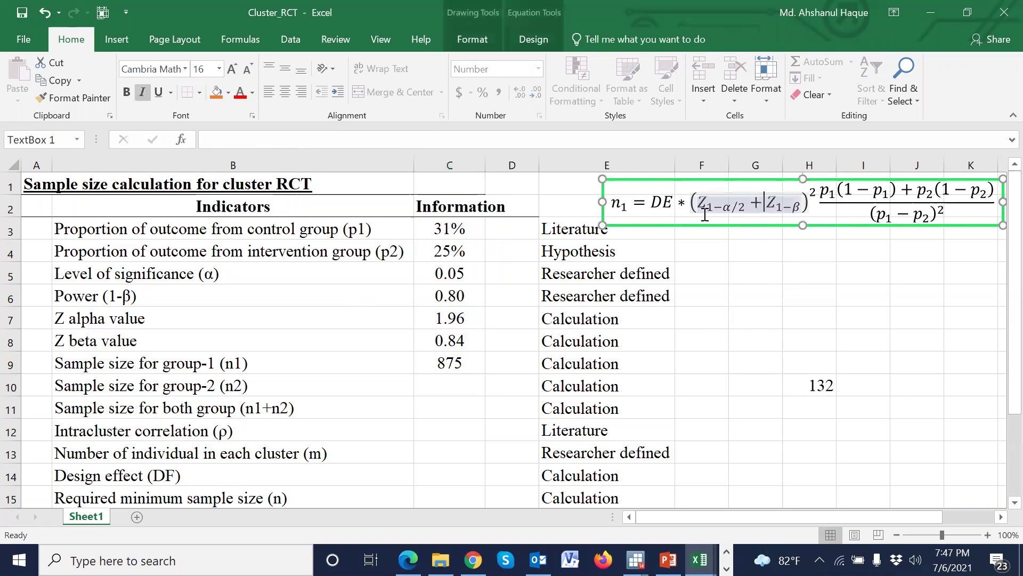
Step: Review the bracketed Z term and the proportions fraction in the n1 reference equation, leaving out the DE factor
{"action": "left_click_drag", "start_coordinate": [689, 203], "coordinate": [971, 185]}
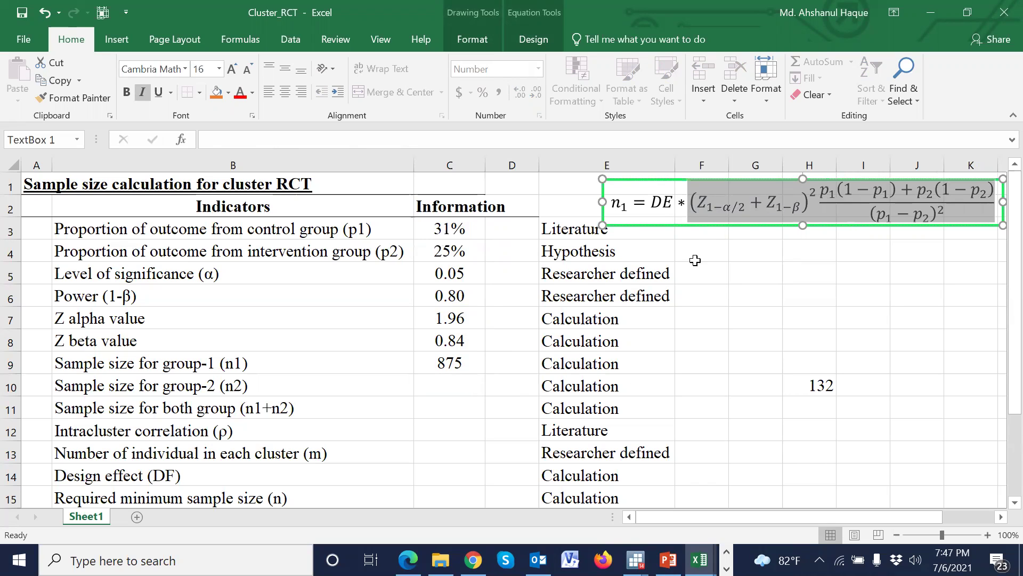
{"action": "left_click", "coordinate": [696, 205]}
{"action": "left_click_drag", "start_coordinate": [691, 202], "coordinate": [920, 200]}
{"action": "key", "text": "Escape"}
{"action": "key", "text": "Escape"}
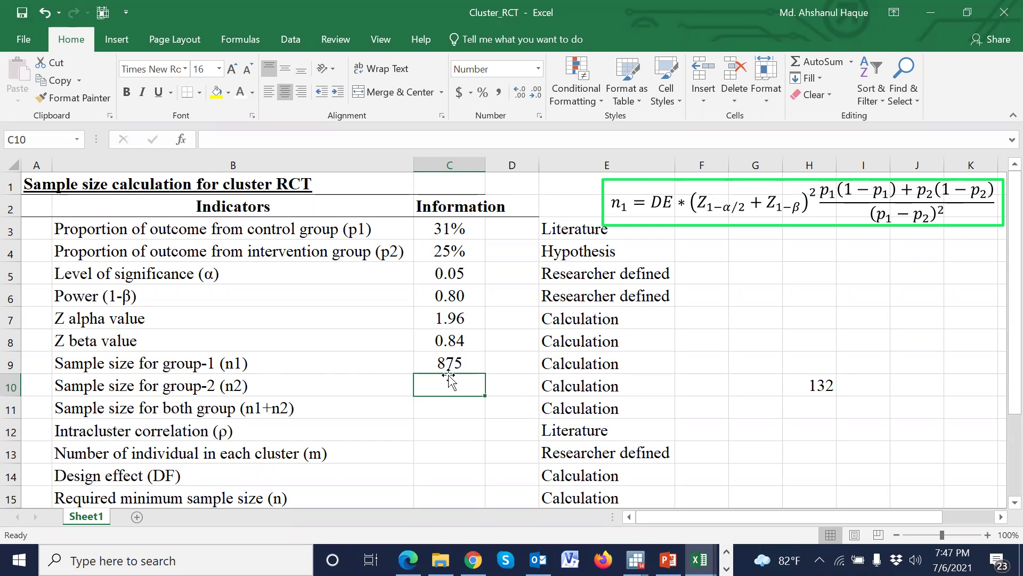
Step: Set the group-2 sample size in C10 equal to the group-1 size with the formula =C9
{"action": "type", "text": "="}
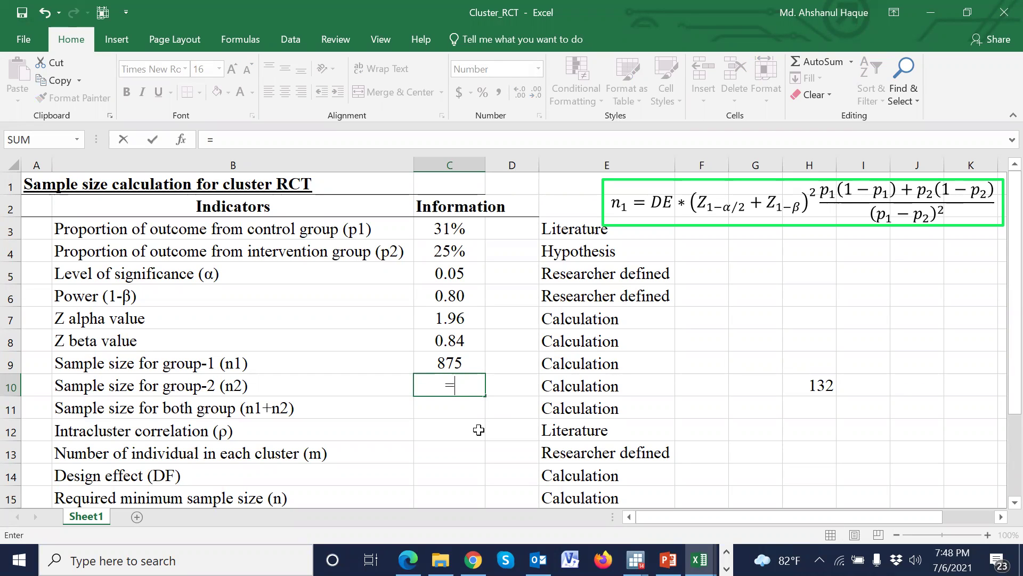
{"action": "left_click", "coordinate": [453, 363]}
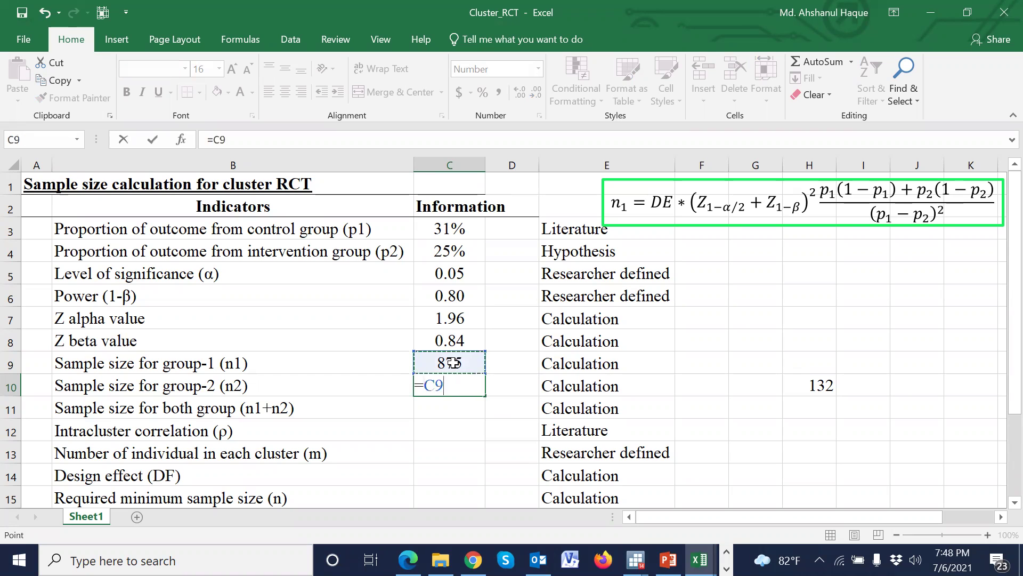
{"action": "key", "text": "Return"}
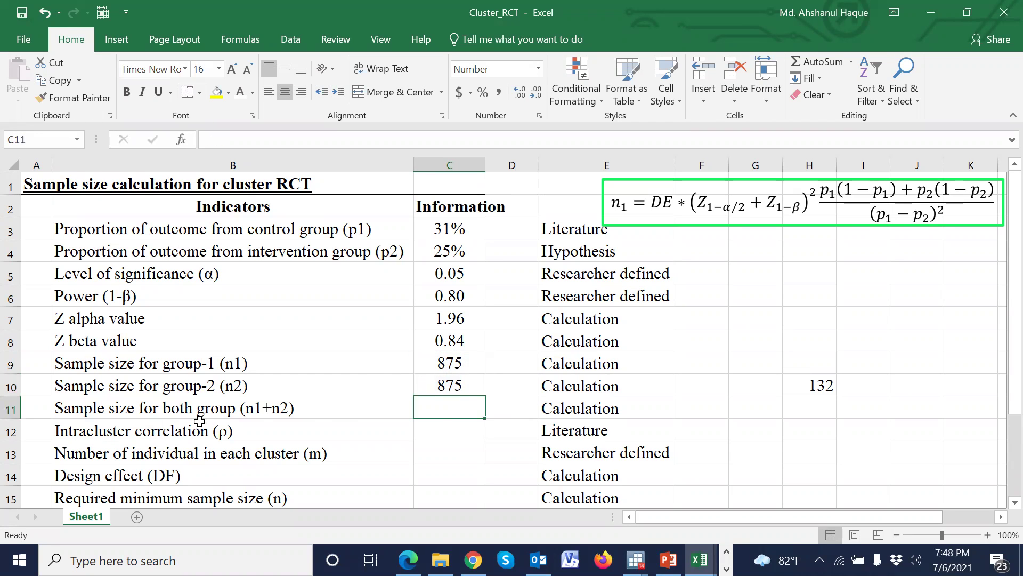
Step: Calculate the sample size for both groups in C11 with the formula =C9+C10
{"action": "type", "text": "="}
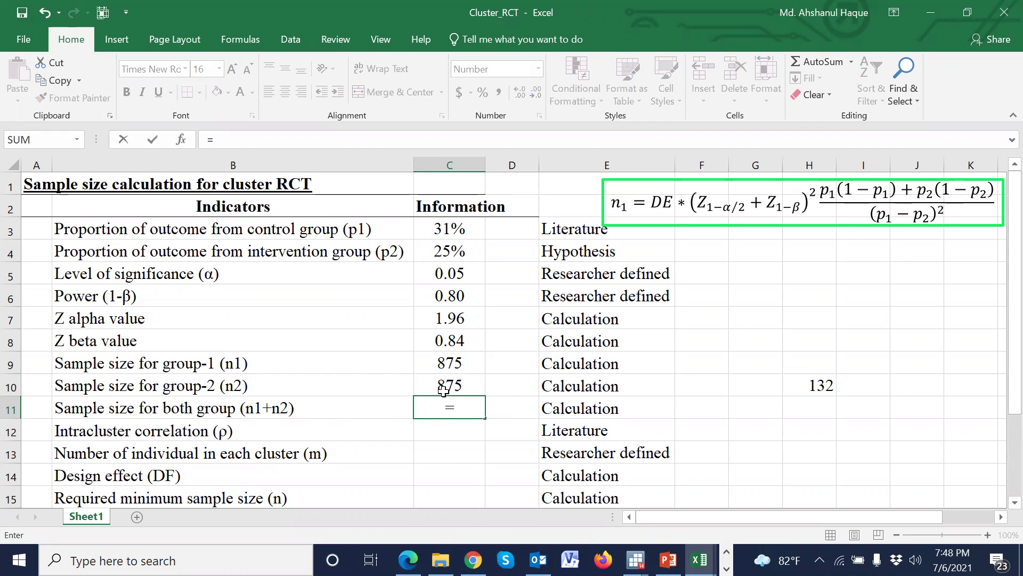
{"action": "left_click", "coordinate": [452, 363]}
{"action": "type", "text": "+"}
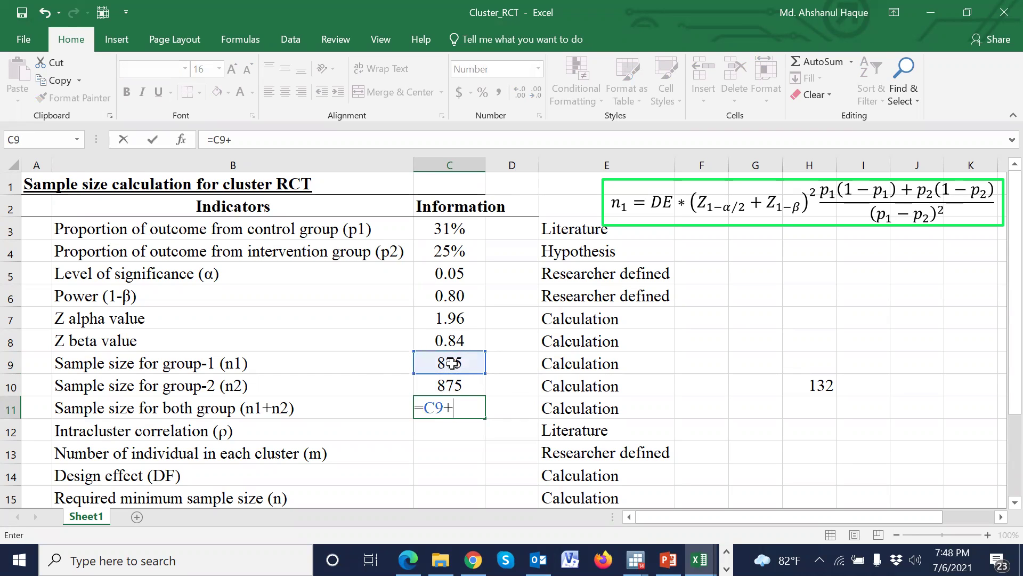
{"action": "left_click", "coordinate": [456, 380]}
{"action": "key", "text": "Return"}
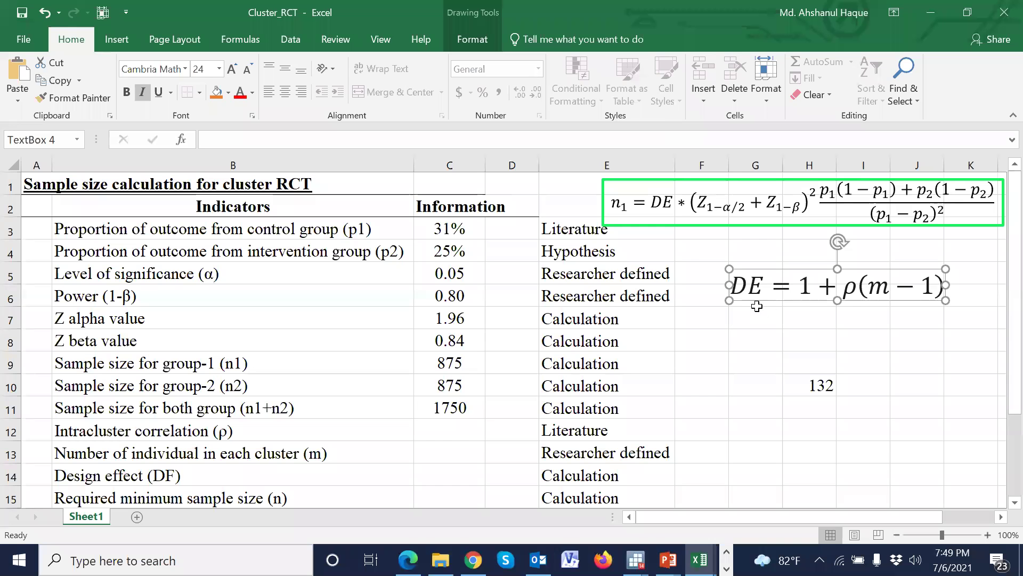
Step: Examine the design effect equation DE = 1 + ρ(m − 1), highlighting its ρ and m terms
{"action": "left_click_drag", "start_coordinate": [738, 286], "coordinate": [951, 288]}
{"action": "key", "text": "Left"}
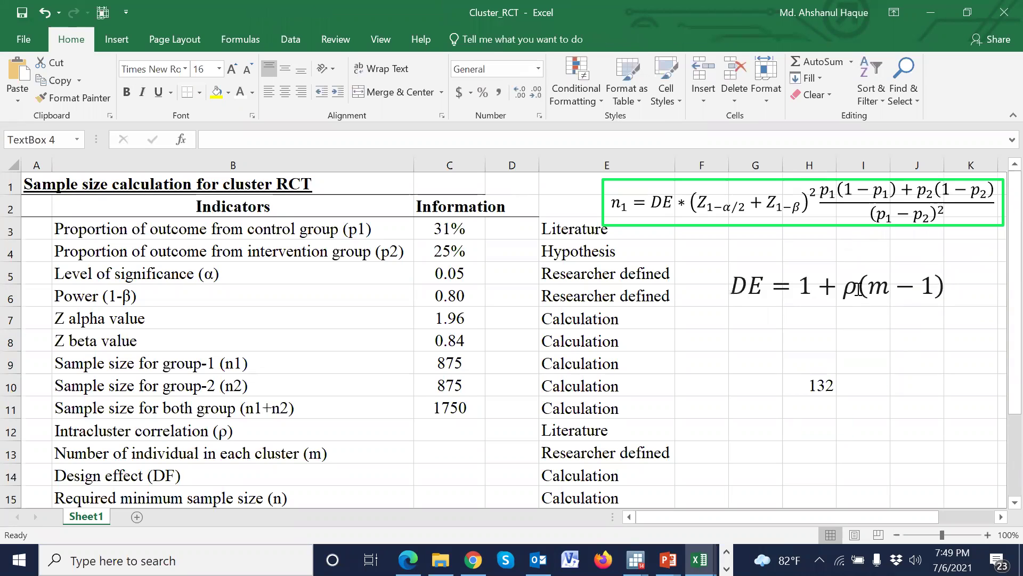
{"action": "key", "text": "shift+Left"}
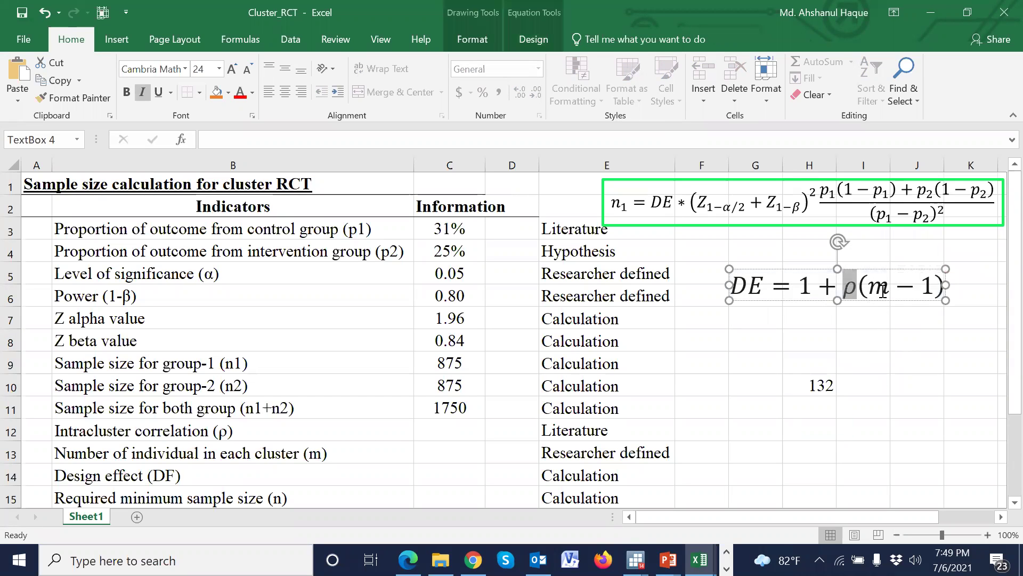
{"action": "left_click_drag", "start_coordinate": [886, 286], "coordinate": [872, 288]}
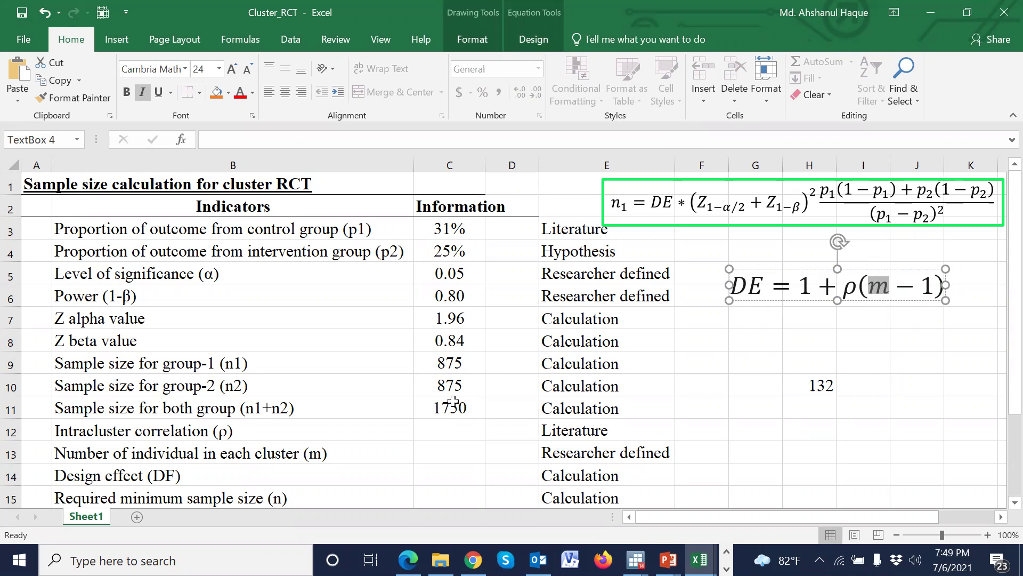
Step: Enter 0.05 as the intracluster correlation (ρ) in C12
{"action": "left_click", "coordinate": [453, 429]}
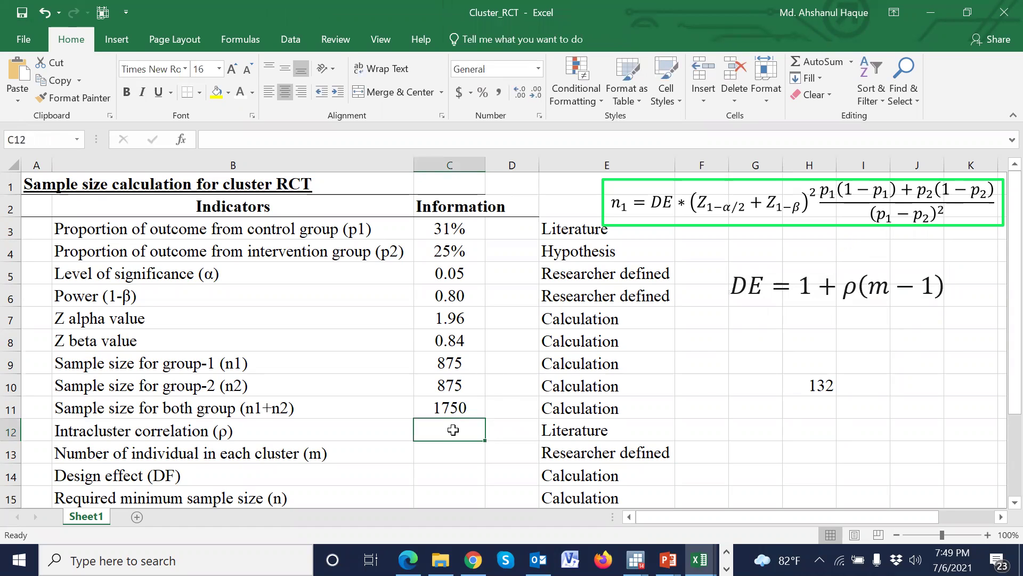
{"action": "type", "text": "0.05"}
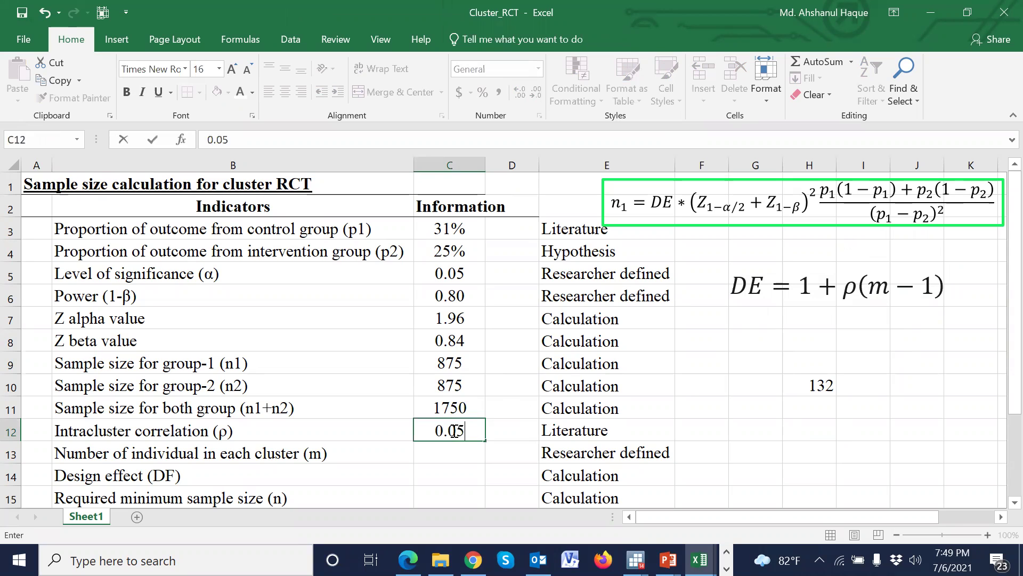
{"action": "key", "text": "Return"}
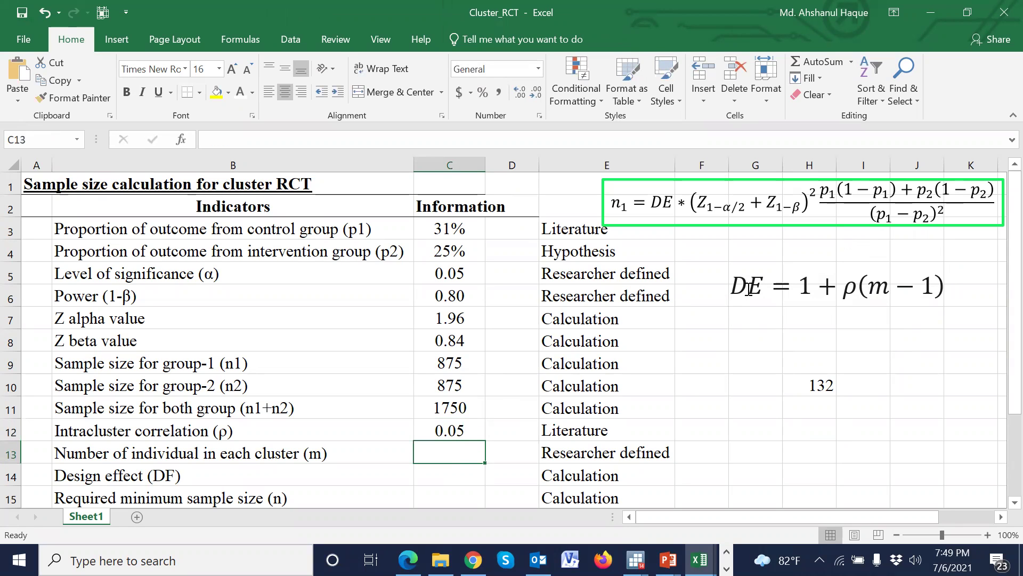
{"action": "left_click", "coordinate": [774, 284]}
{"action": "left_click", "coordinate": [859, 302]}
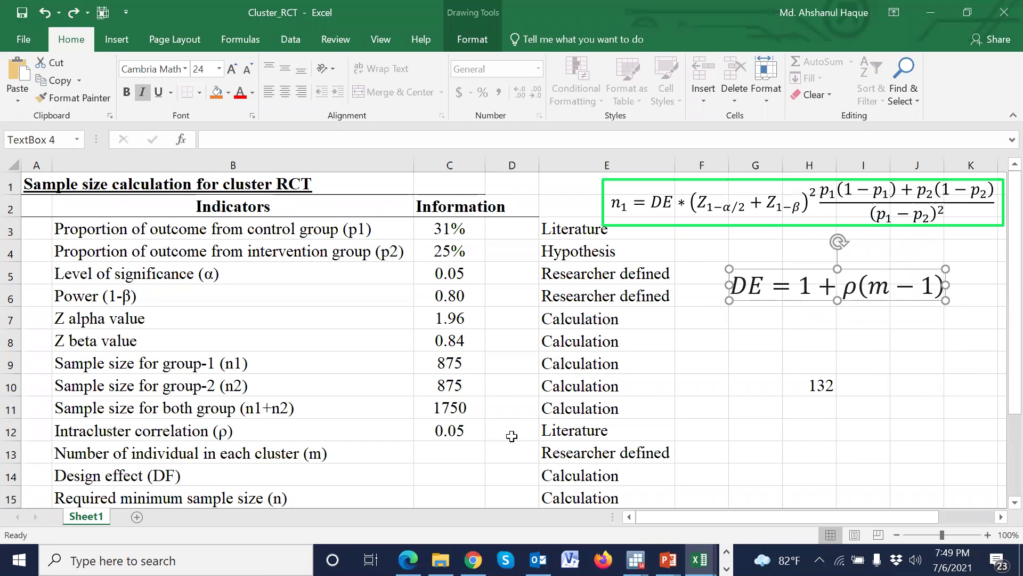
{"action": "left_click", "coordinate": [457, 452]}
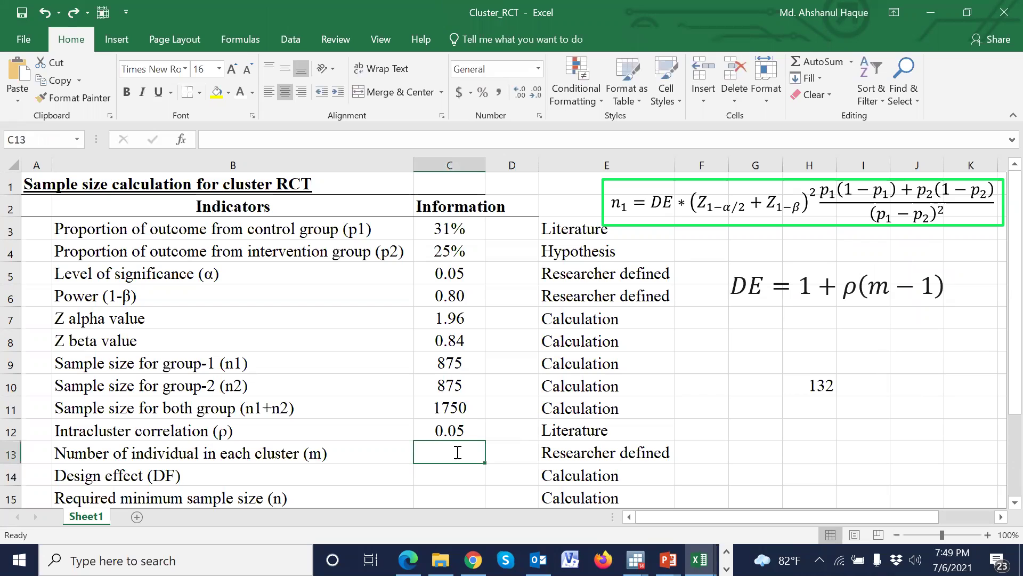
{"action": "type", "text": "=1"}
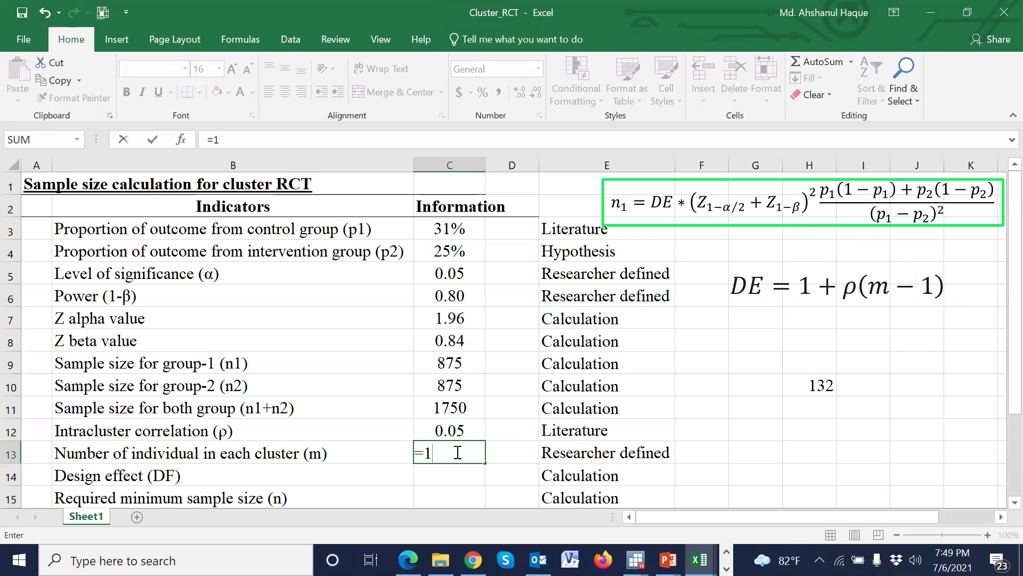
{"action": "type", "text": "+"}
{"action": "left_click", "coordinate": [458, 430]}
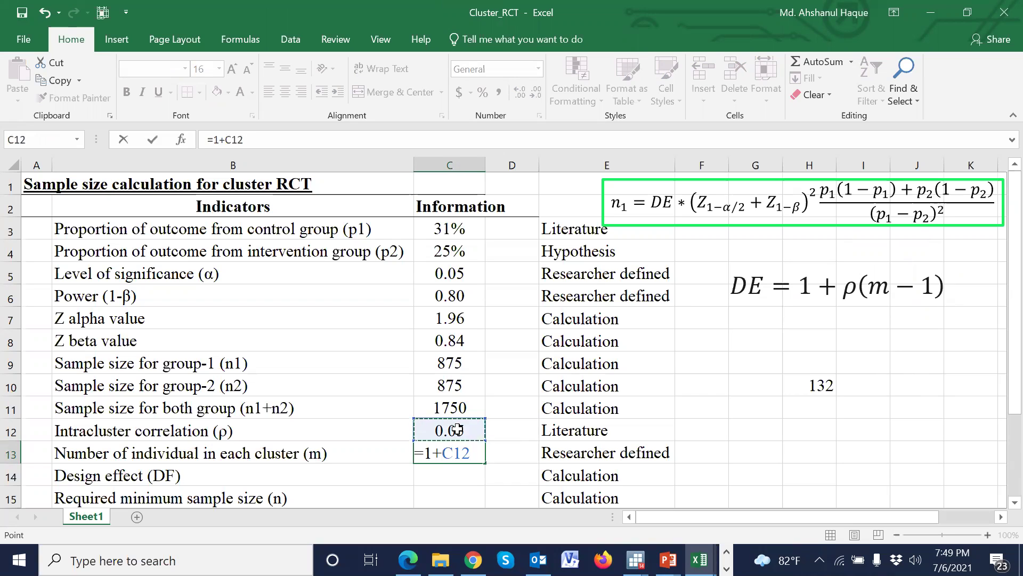
{"action": "type", "text": "*("}
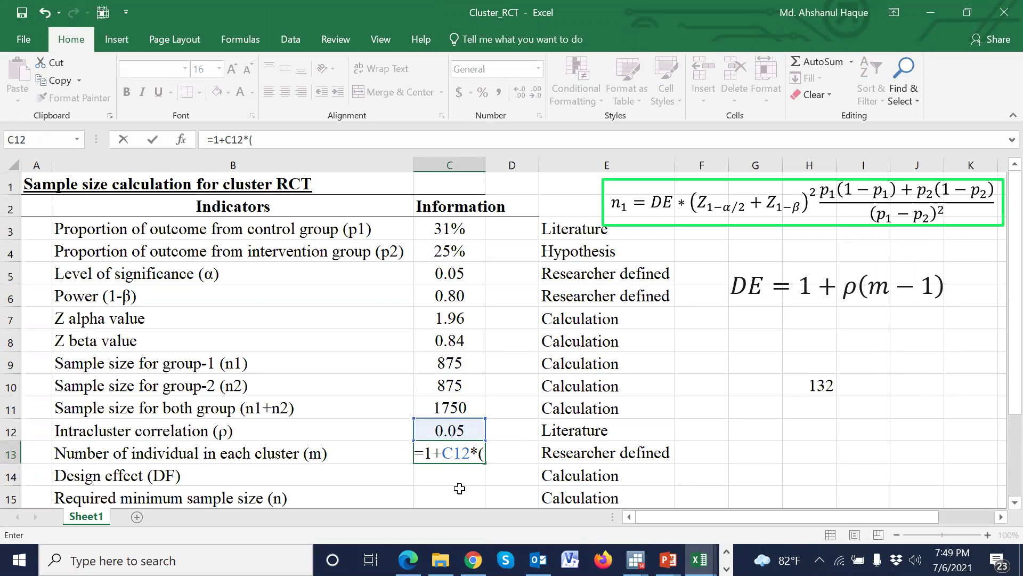
{"action": "key", "text": "BackSpace"}
{"action": "key", "text": "BackSpace"}
{"action": "key", "text": "BackSpace"}
{"action": "key", "text": "BackSpace"}
{"action": "key", "text": "BackSpace"}
{"action": "key", "text": "BackSpace"}
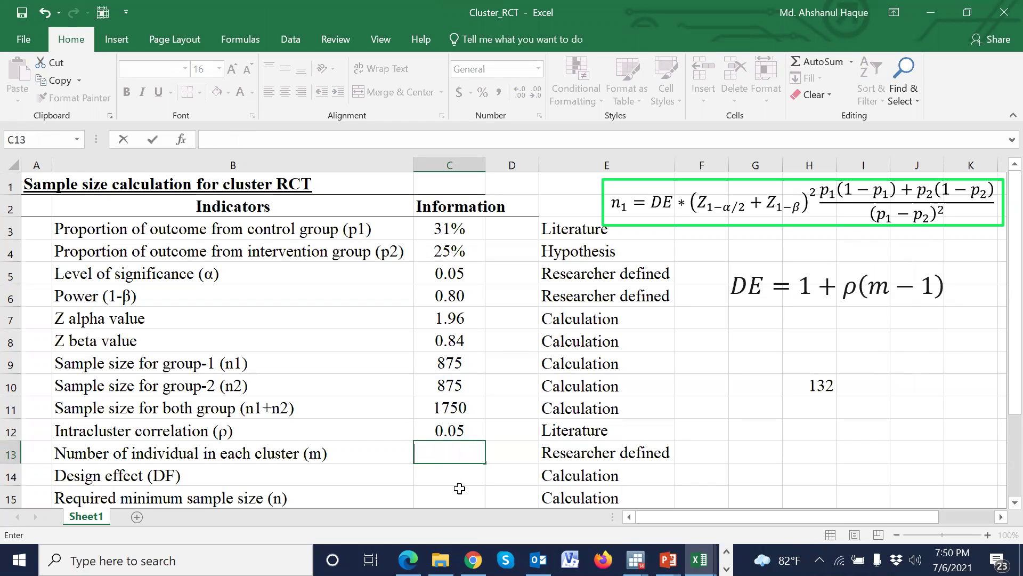
{"action": "key", "text": "Return"}
Step: Enter 25 as the number of individuals in each cluster (m) in C13
{"action": "left_click", "coordinate": [462, 449]}
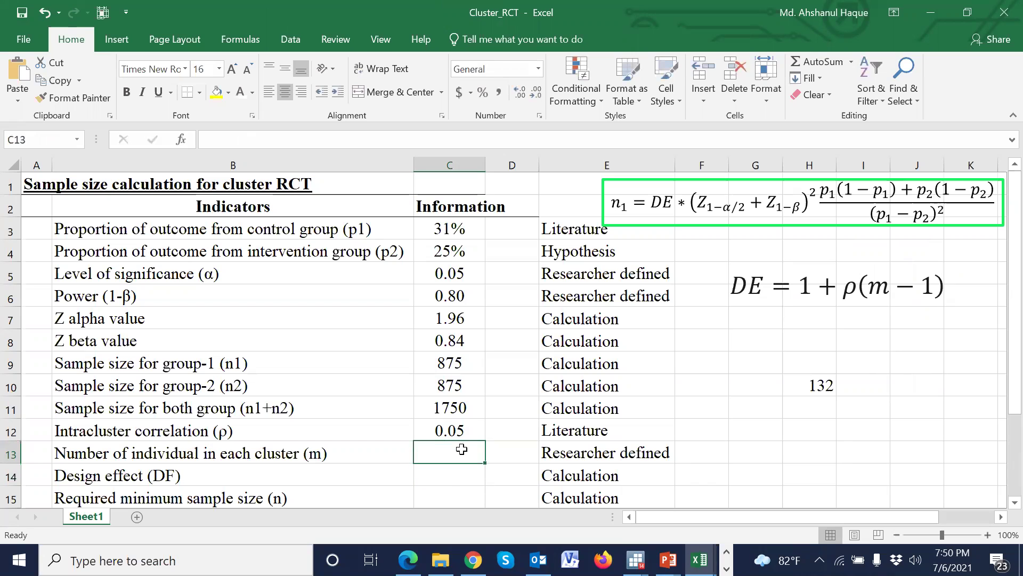
{"action": "type", "text": "25"}
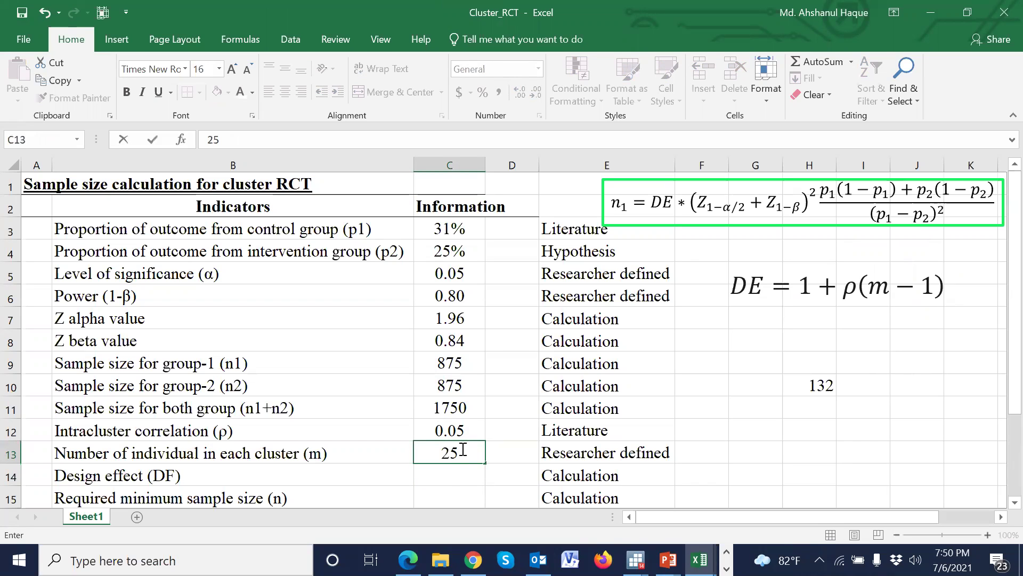
{"action": "key", "text": "Return"}
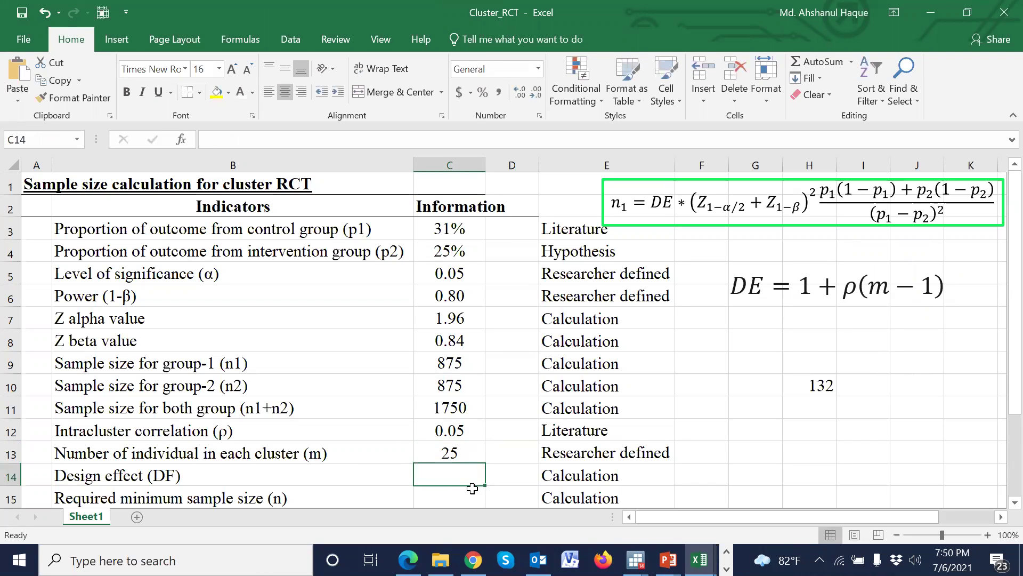
Step: Calculate the design effect in C14 with the formula =1+C12*(C13-1)
{"action": "scroll", "coordinate": [473, 488], "scroll_direction": "down", "scroll_amount": 1}
{"action": "type", "text": "="}
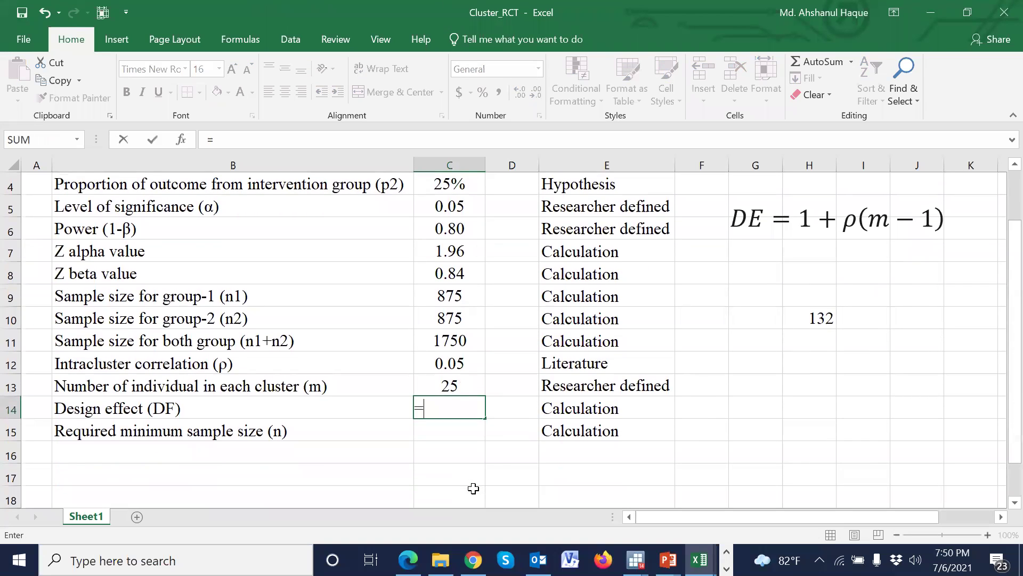
{"action": "type", "text": "1+"}
{"action": "left_click", "coordinate": [464, 362]}
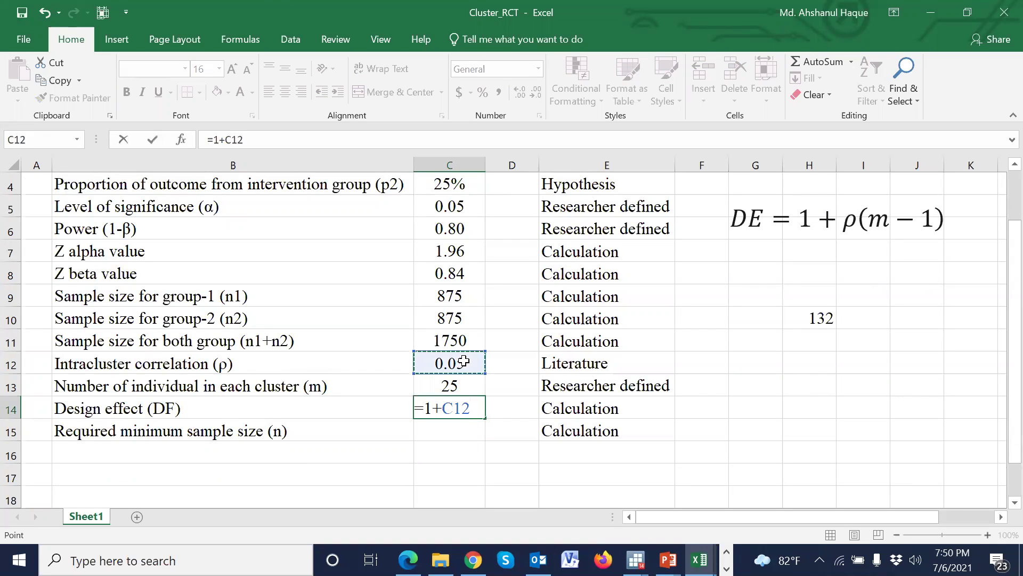
{"action": "type", "text": "*("}
{"action": "left_click", "coordinate": [457, 383]}
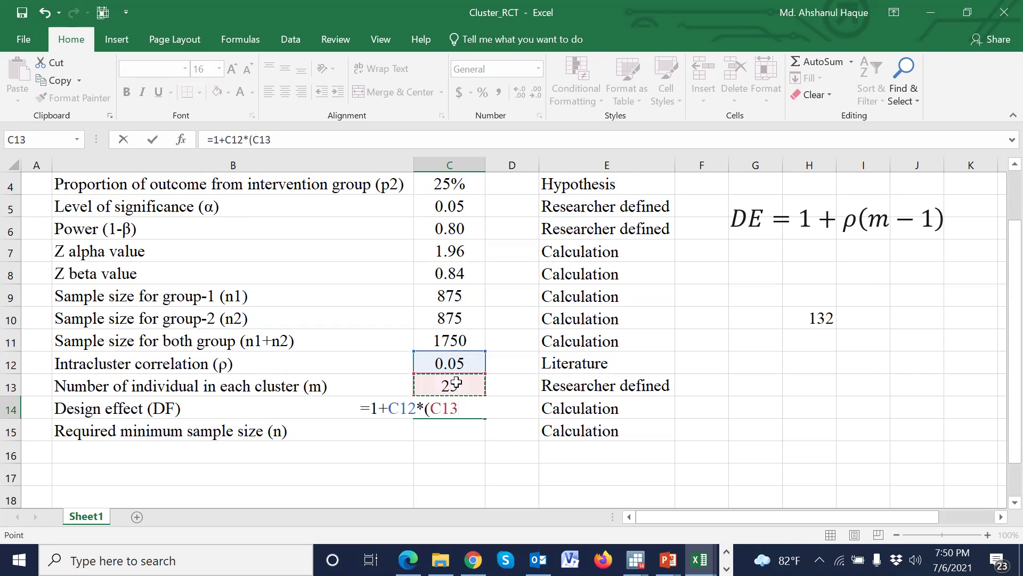
{"action": "type", "text": "-1"}
{"action": "key", "text": "Return"}
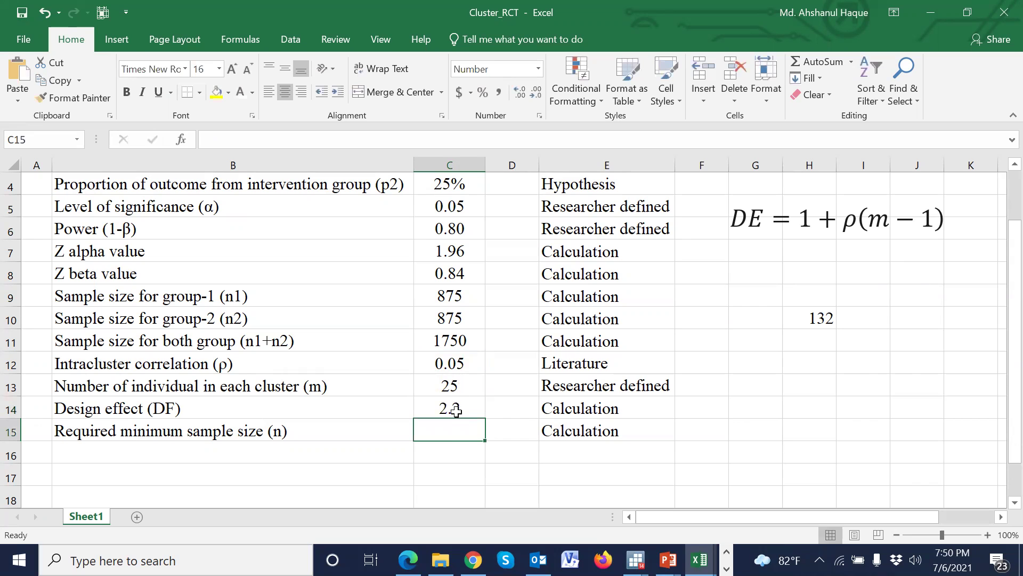
Step: Calculate the required minimum sample size in C15 by multiplying design effect and combined sample size with =C14*C11
{"action": "scroll", "coordinate": [457, 423], "scroll_direction": "up", "scroll_amount": 1}
{"action": "scroll", "coordinate": [468, 457], "scroll_direction": "down", "scroll_amount": 1}
{"action": "type", "text": "="}
{"action": "left_click", "coordinate": [443, 410]}
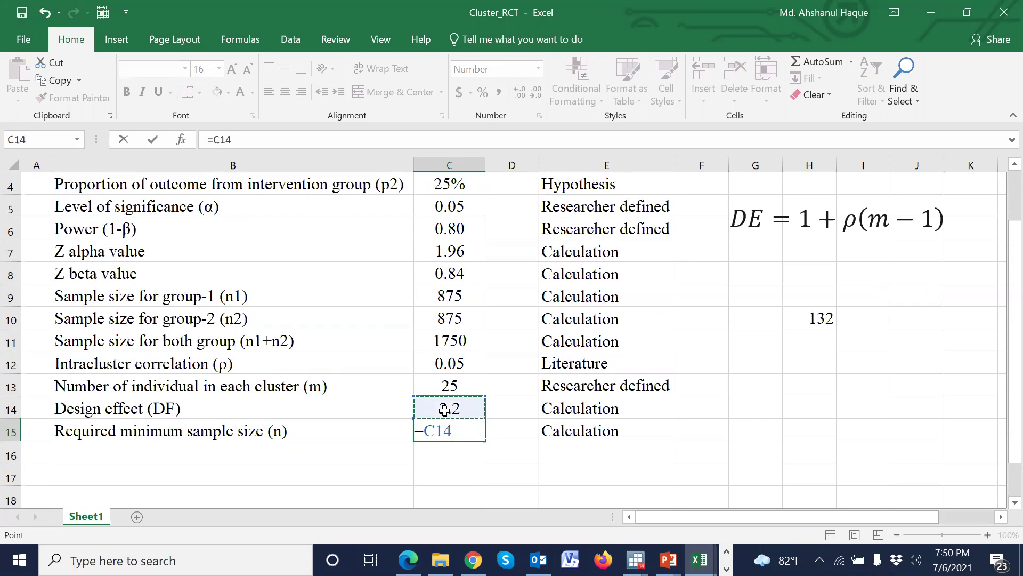
{"action": "type", "text": "*"}
{"action": "left_click", "coordinate": [466, 340]}
{"action": "key", "text": "Return"}
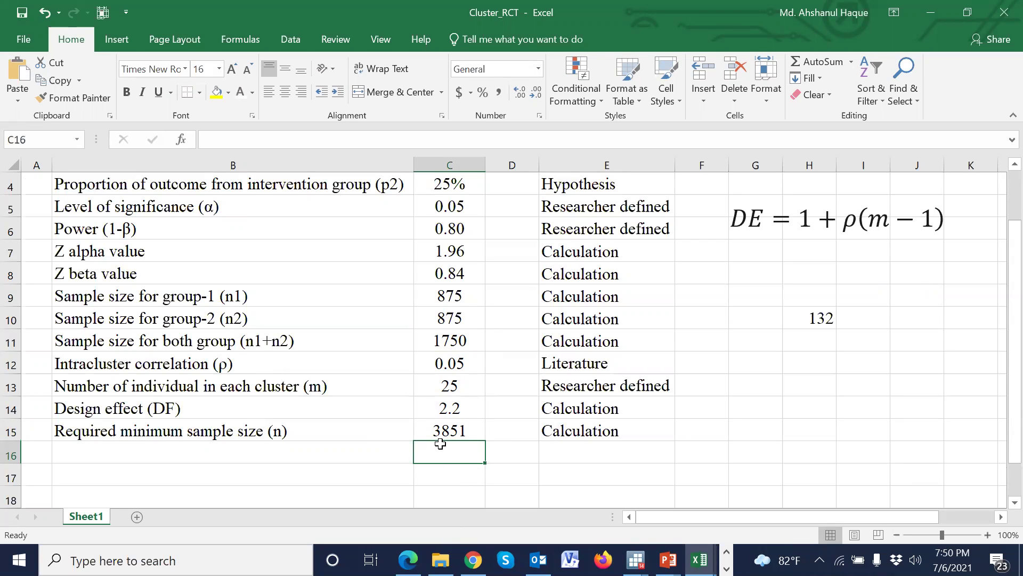
Step: Add the indicator label "Number of cluster, k" in B16 below the required minimum sample size
{"action": "left_click", "coordinate": [324, 458]}
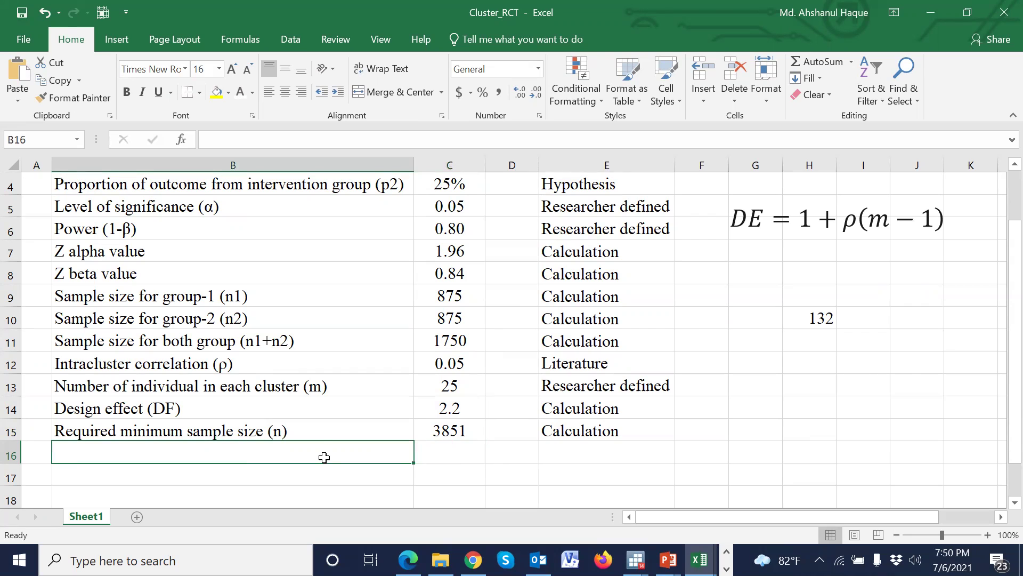
{"action": "type", "text": "Number of cluster"}
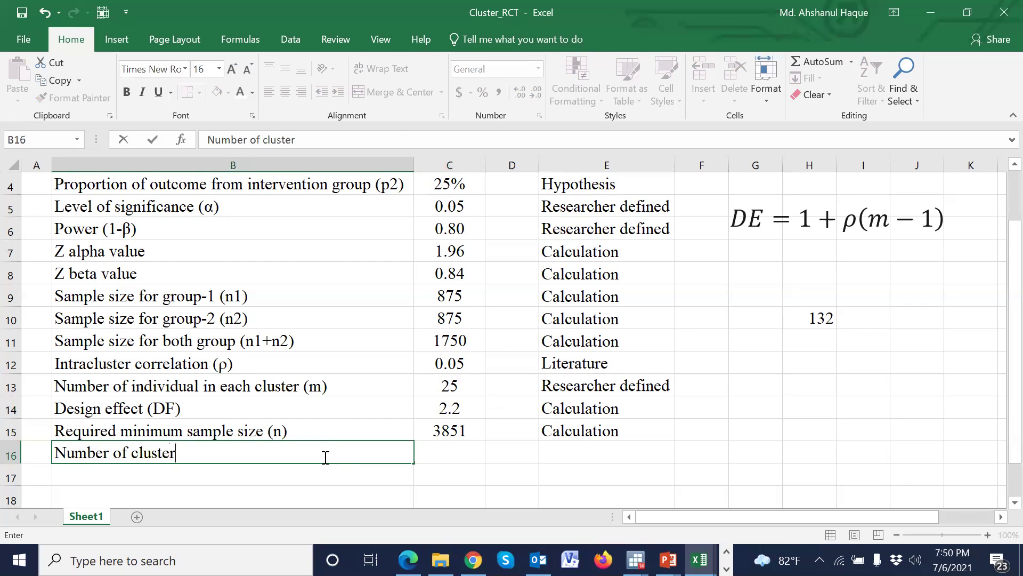
{"action": "type", "text": ", k"}
Step: Calculate the number of clusters in C16 by dividing required sample size by cluster size with =C15/C13
{"action": "left_click", "coordinate": [441, 448]}
{"action": "type", "text": "="}
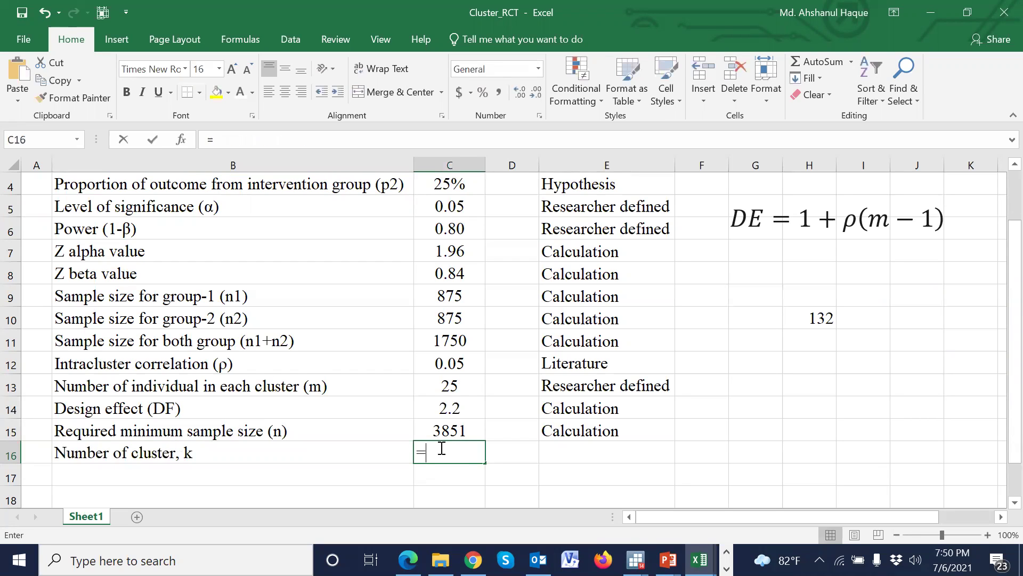
{"action": "left_click", "coordinate": [451, 430]}
{"action": "type", "text": "/"}
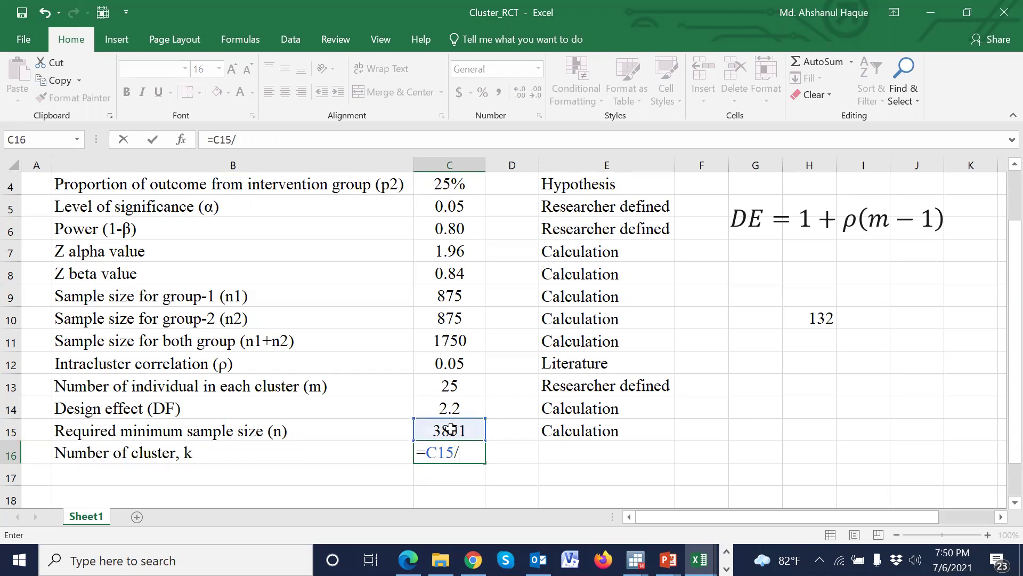
{"action": "left_click", "coordinate": [459, 389]}
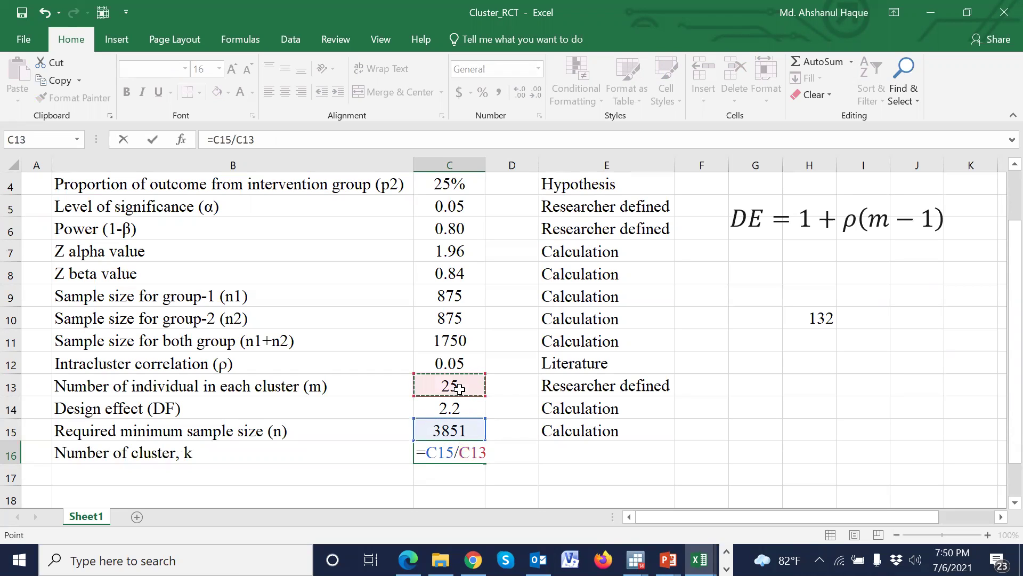
{"action": "key", "text": "Return"}
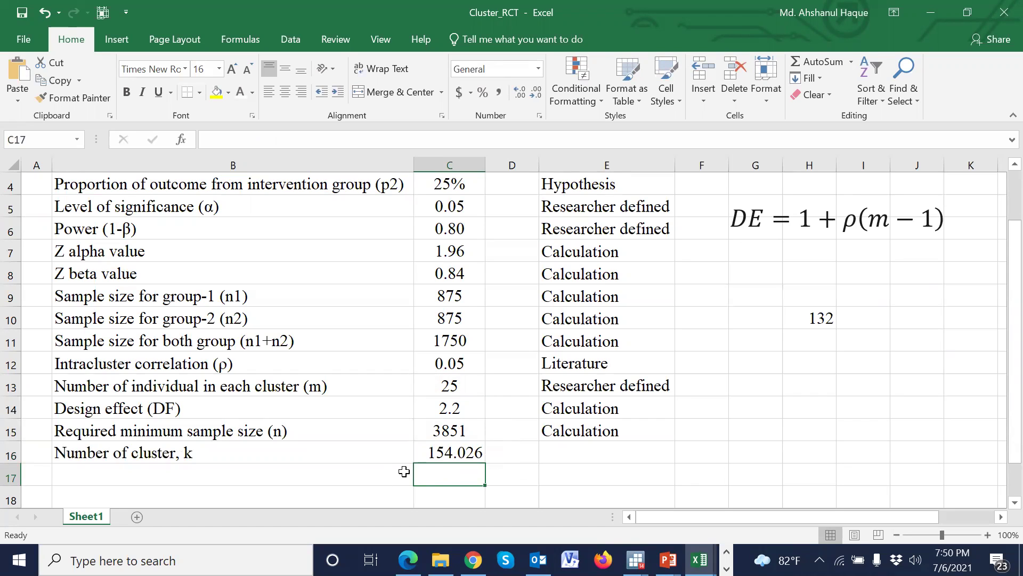
Step: Round the number of clusters in C16 to a whole number with the formula =ROUND(C15/C13,0)
{"action": "left_click", "coordinate": [453, 452]}
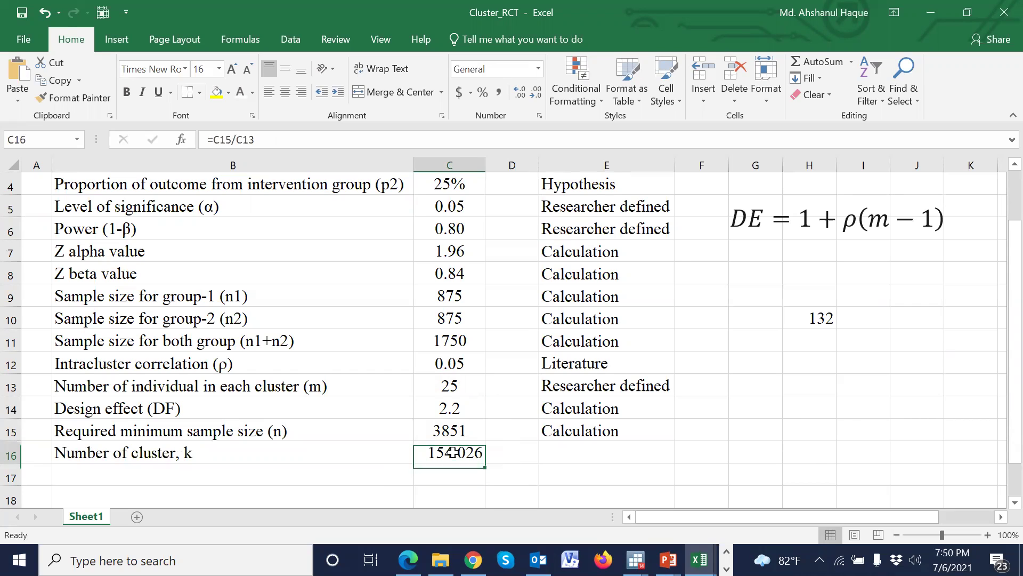
{"action": "left_click", "coordinate": [219, 140]}
{"action": "type", "text": "rou"}
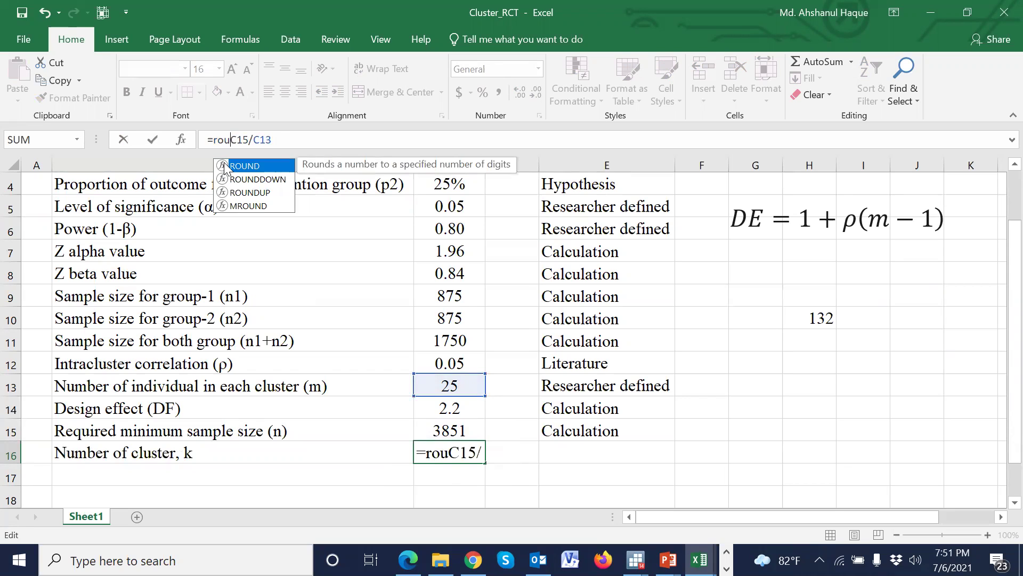
{"action": "double_click", "coordinate": [237, 166]}
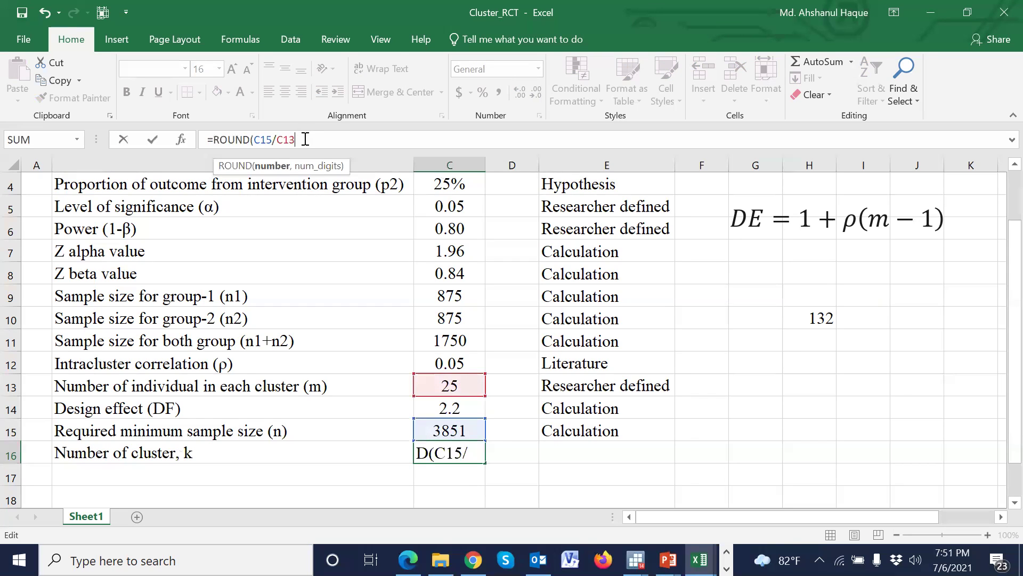
{"action": "type", "text": ","}
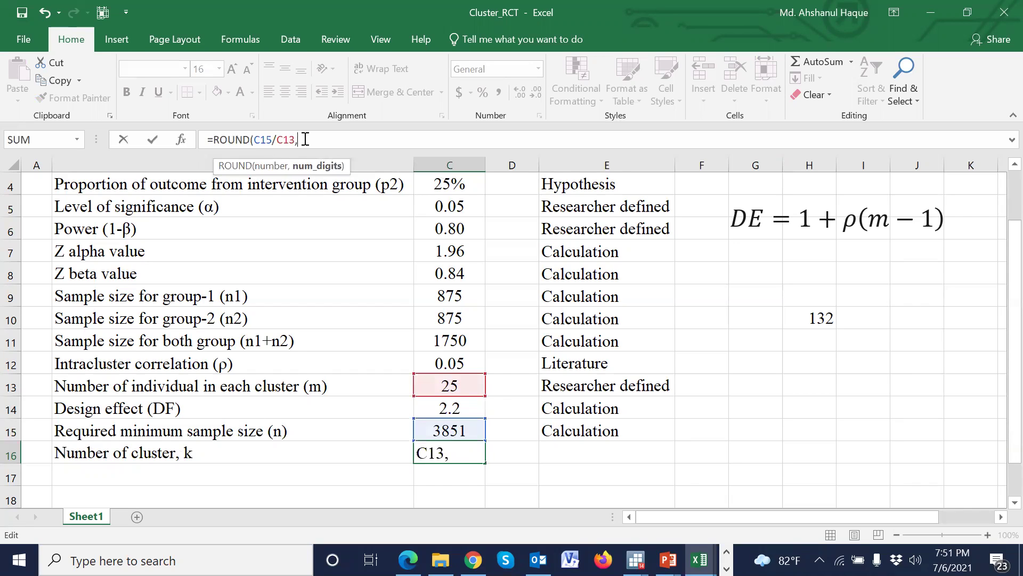
{"action": "type", "text": "0)"}
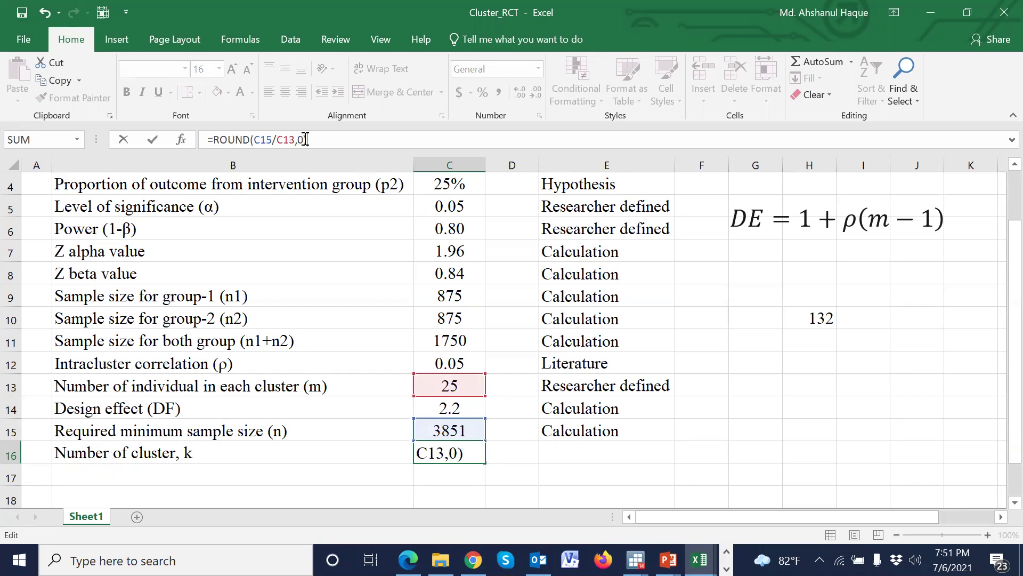
{"action": "key", "text": "Return"}
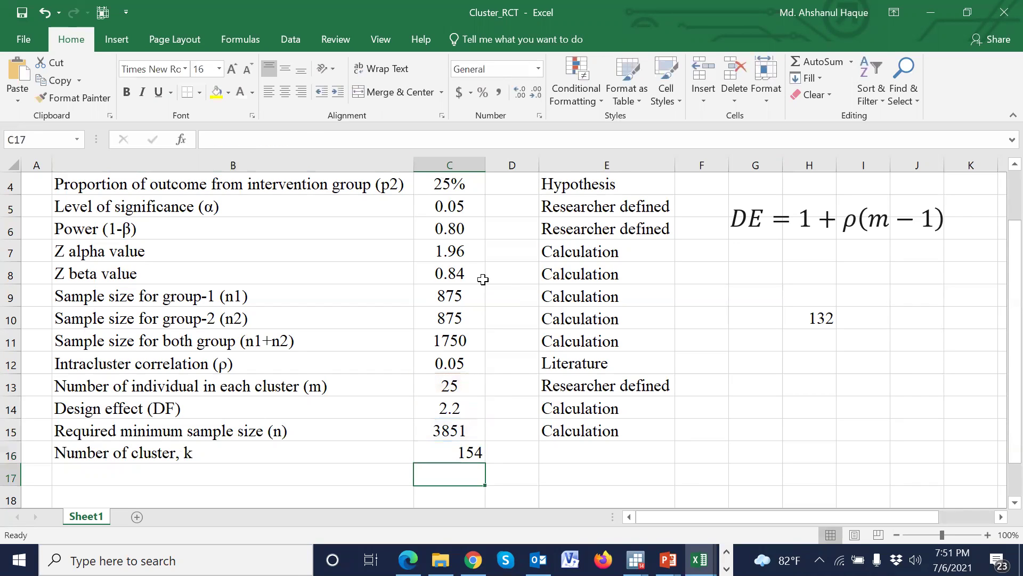
Step: Center the contents of column C horizontally
{"action": "left_click", "coordinate": [461, 162]}
{"action": "left_click", "coordinate": [285, 92]}
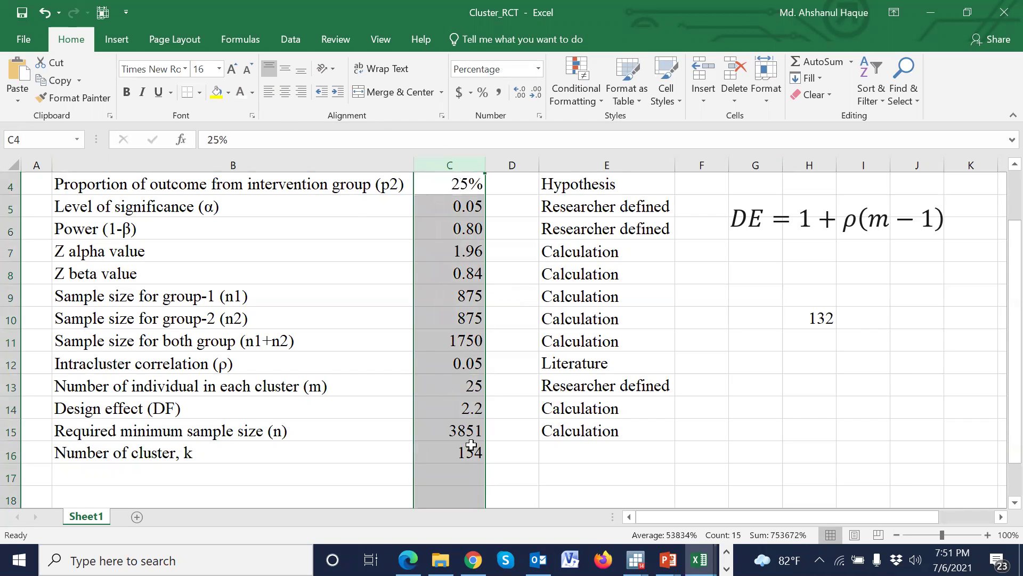
{"action": "left_click", "coordinate": [285, 92]}
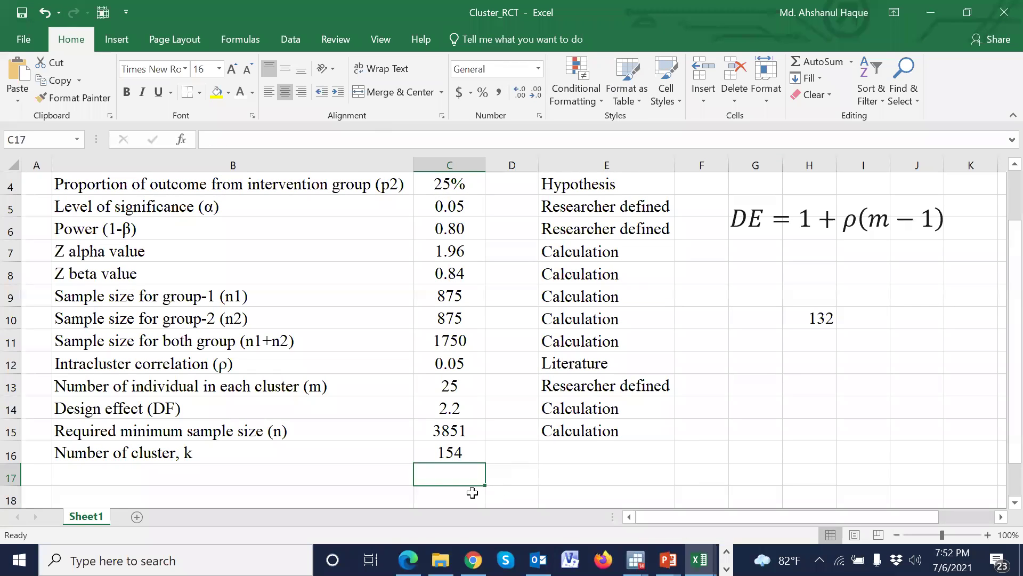
{"action": "left_click", "coordinate": [470, 493]}
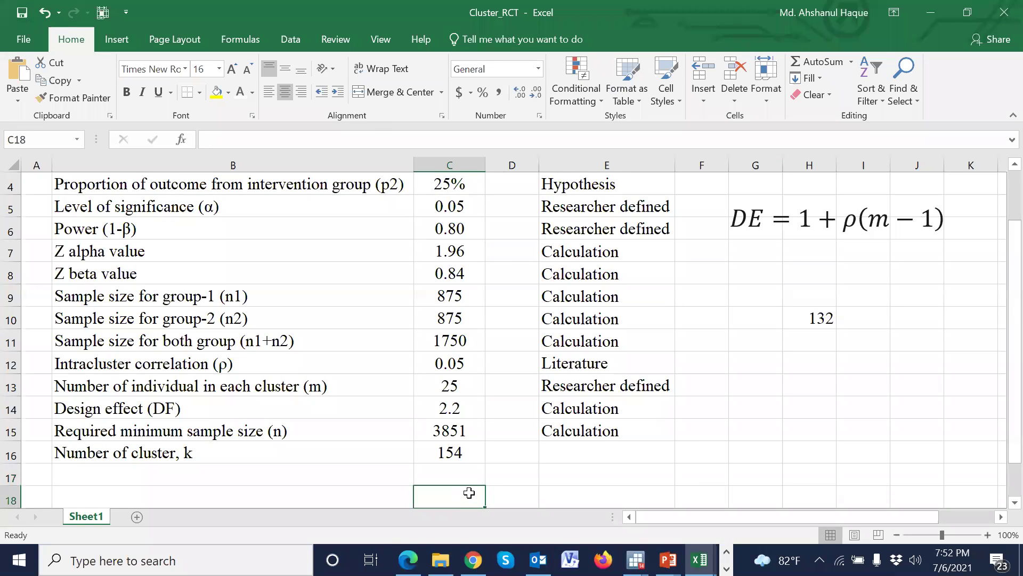
Step: Review the required minimum sample size and number of clusters in rows 15 and 16 against the rest of the table
{"action": "left_click_drag", "start_coordinate": [358, 432], "coordinate": [568, 422]}
{"action": "left_click_drag", "start_coordinate": [293, 466], "coordinate": [576, 446]}
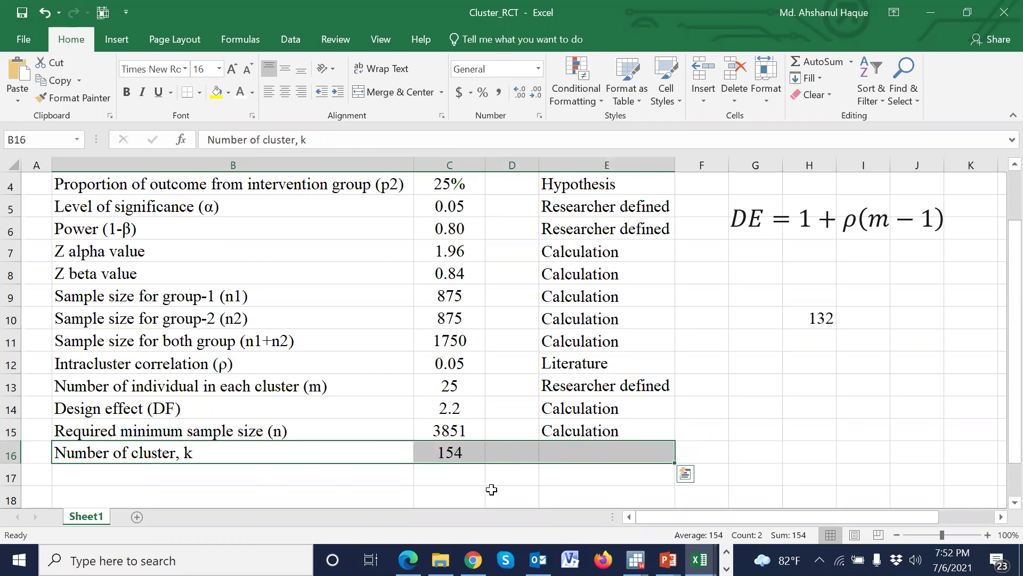
{"action": "scroll", "coordinate": [489, 489], "scroll_direction": "up", "scroll_amount": 1}
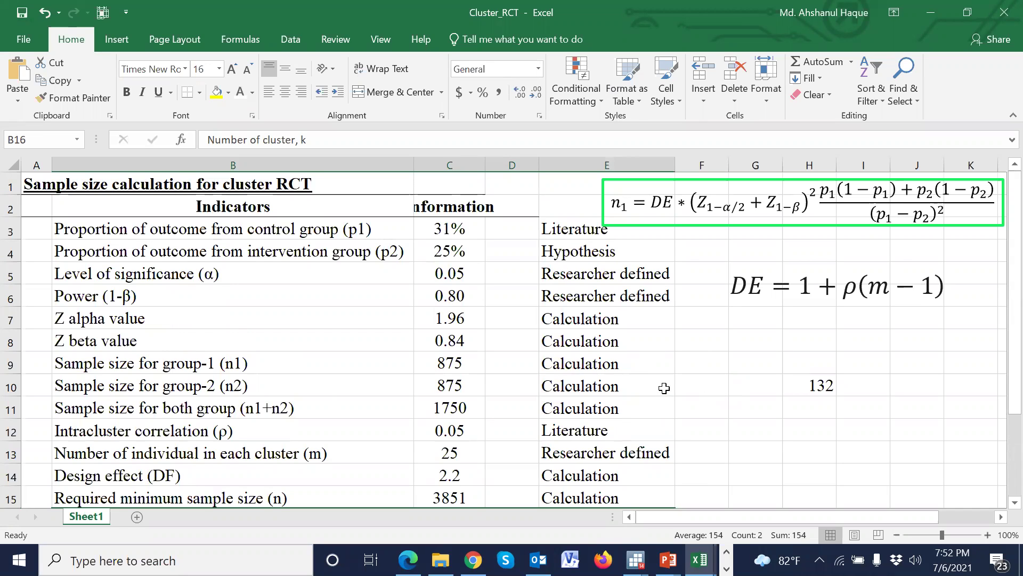
{"action": "scroll", "coordinate": [664, 388], "scroll_direction": "down", "scroll_amount": 2}
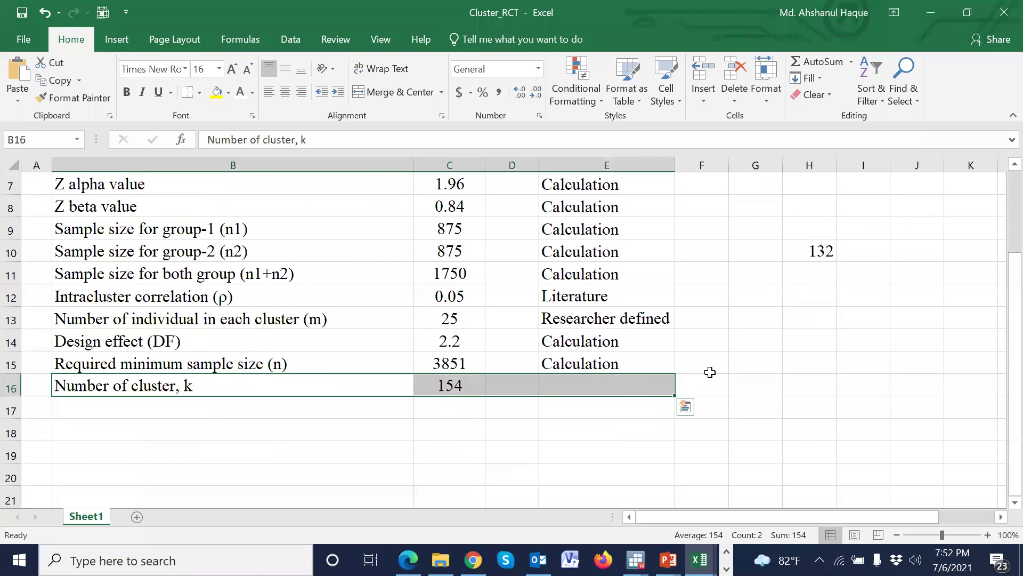
{"action": "left_click", "coordinate": [711, 371]}
{"action": "scroll", "coordinate": [712, 372], "scroll_direction": "up", "scroll_amount": 2}
{"action": "scroll", "coordinate": [712, 372], "scroll_direction": "down", "scroll_amount": 1}
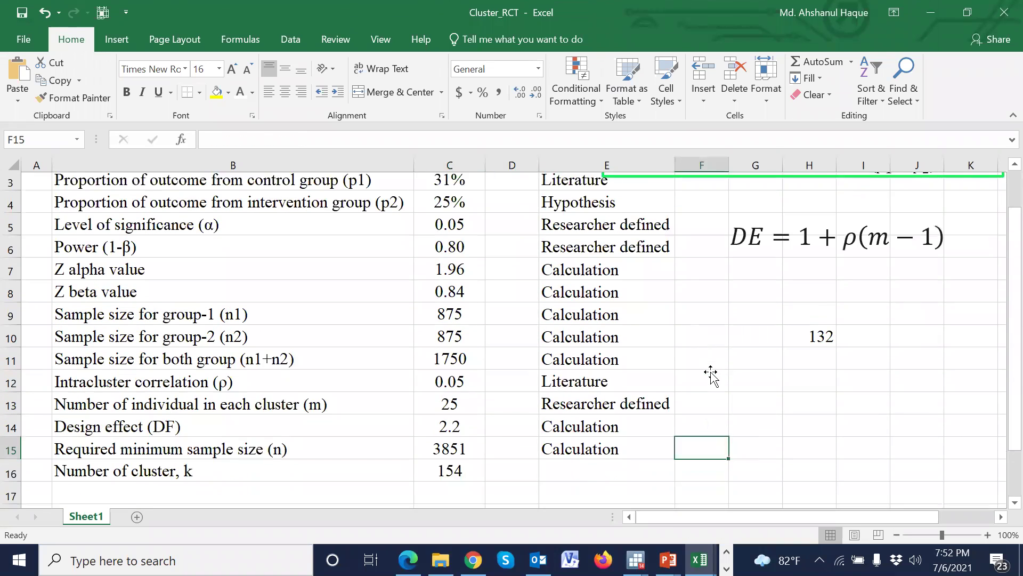
Step: AutoFit the width of column C so the full "Information" header fits
{"action": "scroll", "coordinate": [712, 372], "scroll_direction": "up", "scroll_amount": 1}
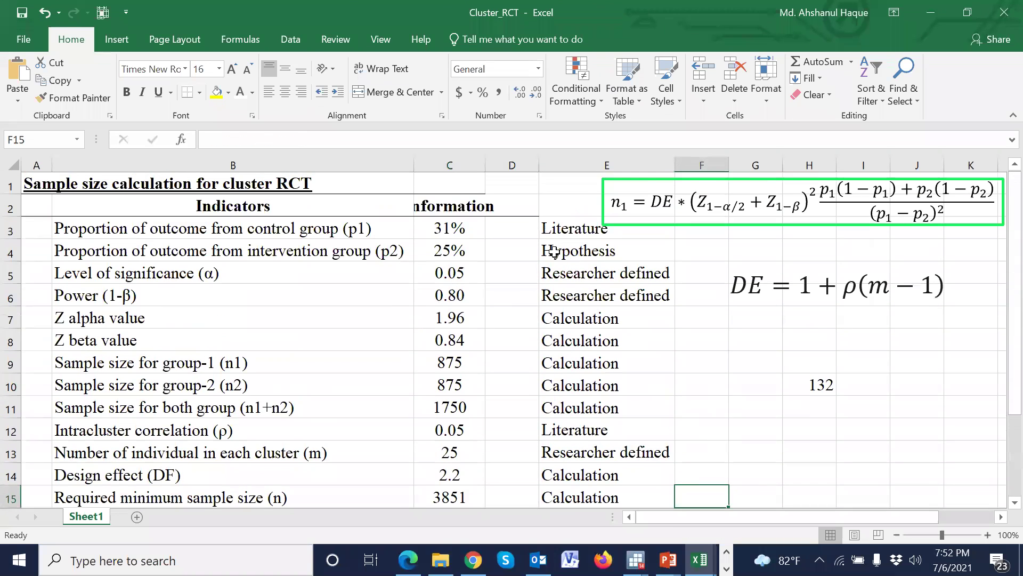
{"action": "double_click", "coordinate": [485, 165]}
{"action": "scroll", "coordinate": [524, 276], "scroll_direction": "down", "scroll_amount": 1}
{"action": "scroll", "coordinate": [526, 279], "scroll_direction": "up", "scroll_amount": 1}
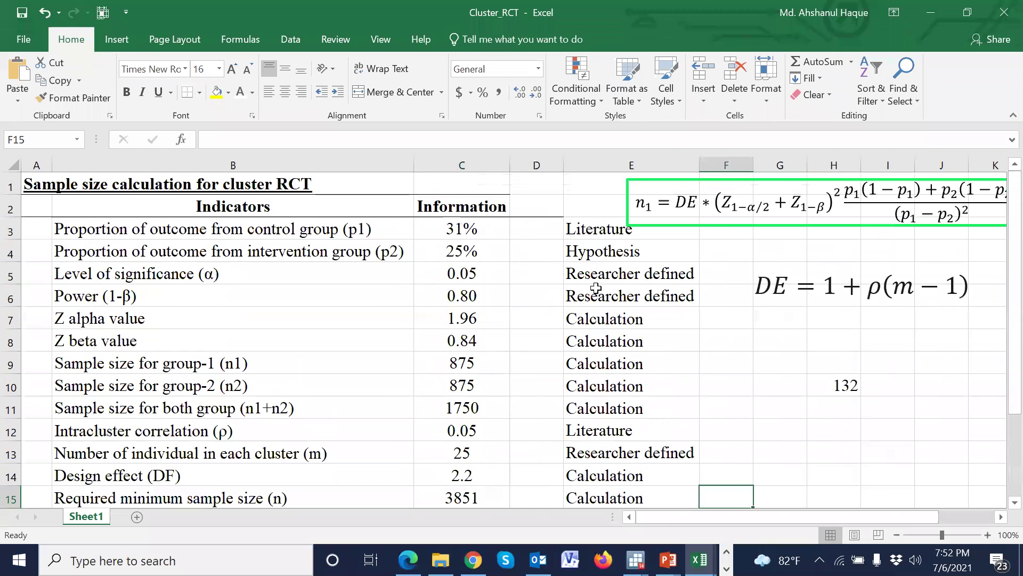
Step: Move the green-bordered n1 sample size formula box below the table, to about rows 19 to 20
{"action": "left_click", "coordinate": [729, 223]}
{"action": "double_click", "coordinate": [726, 203]}
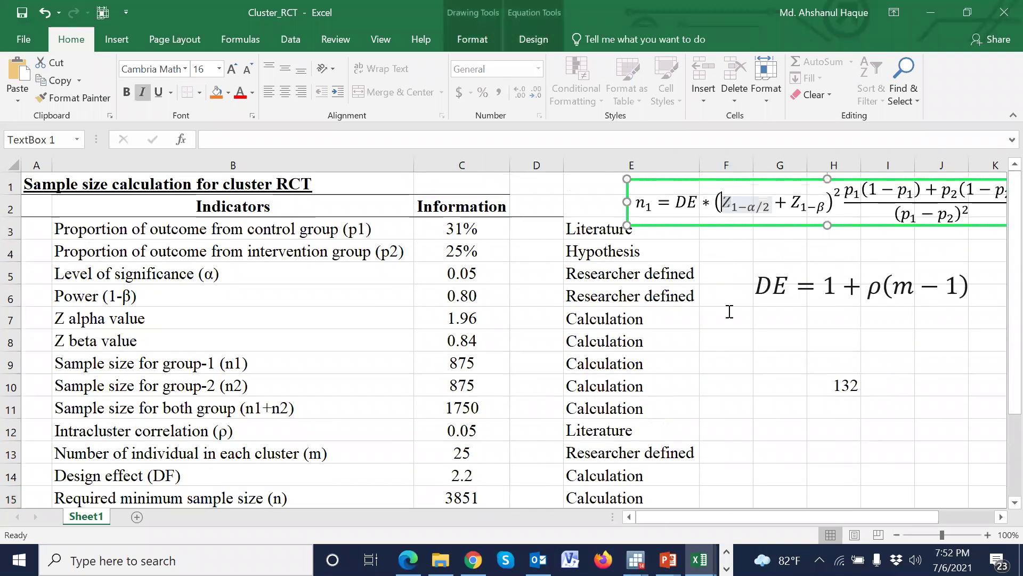
{"action": "left_click_drag", "start_coordinate": [727, 227], "coordinate": [679, 223]}
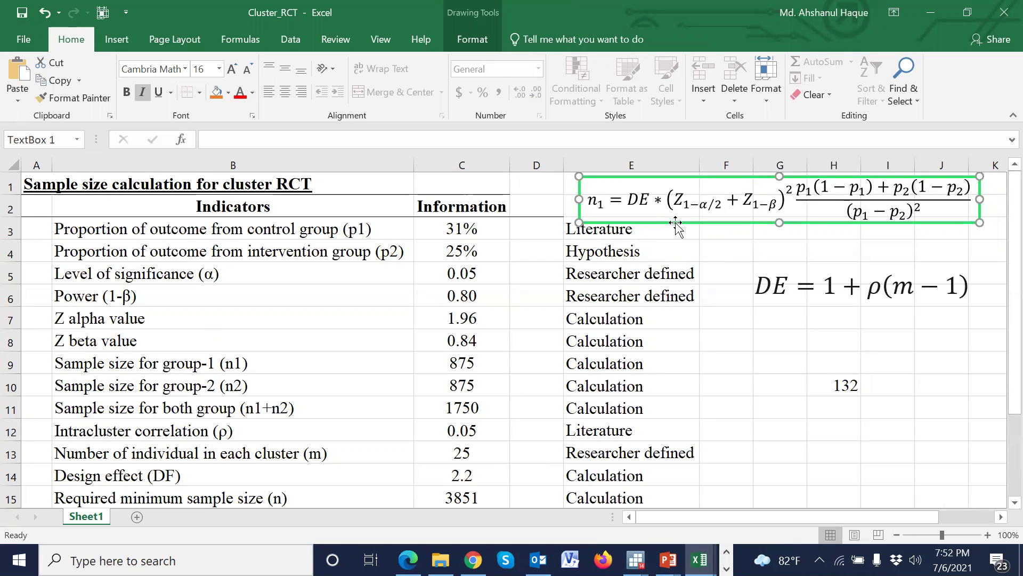
{"action": "left_click_drag", "start_coordinate": [679, 225], "coordinate": [691, 474]}
{"action": "scroll", "coordinate": [690, 474], "scroll_direction": "down", "scroll_amount": 4}
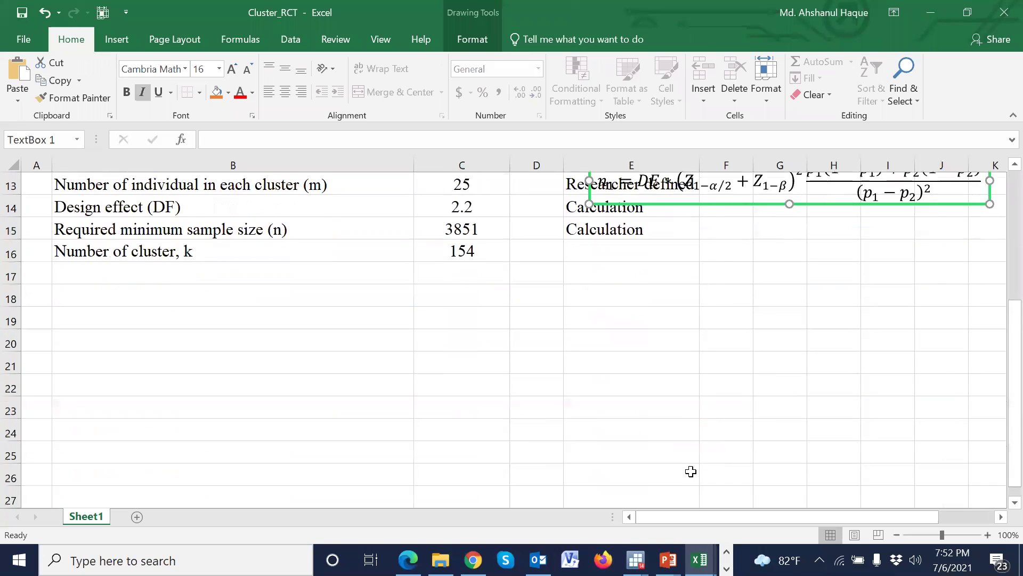
{"action": "left_click_drag", "start_coordinate": [676, 210], "coordinate": [437, 356]}
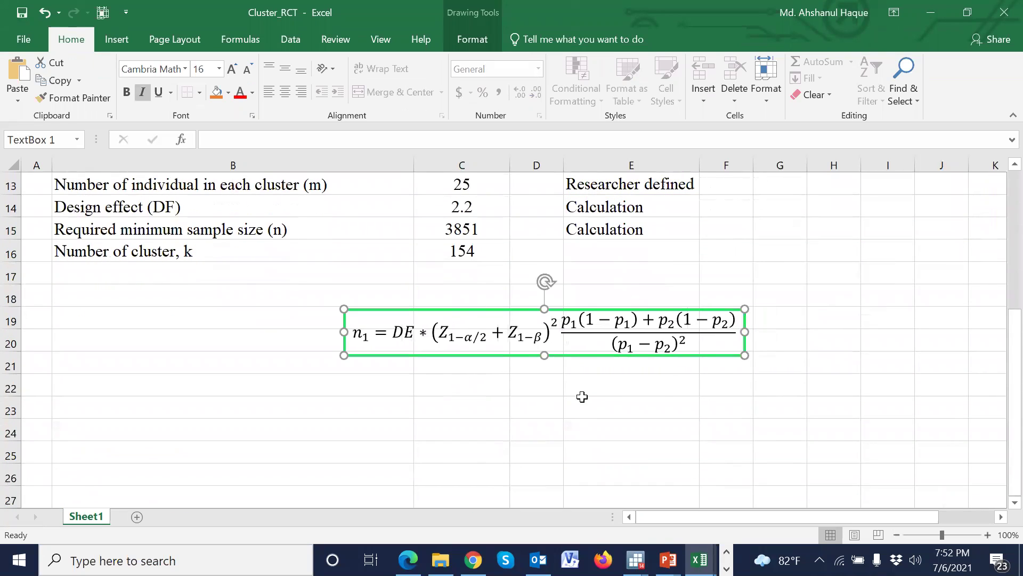
Step: Enlarge the n1 formula box down to about row 23 and set its font size to 20
{"action": "left_click_drag", "start_coordinate": [745, 357], "coordinate": [816, 416]}
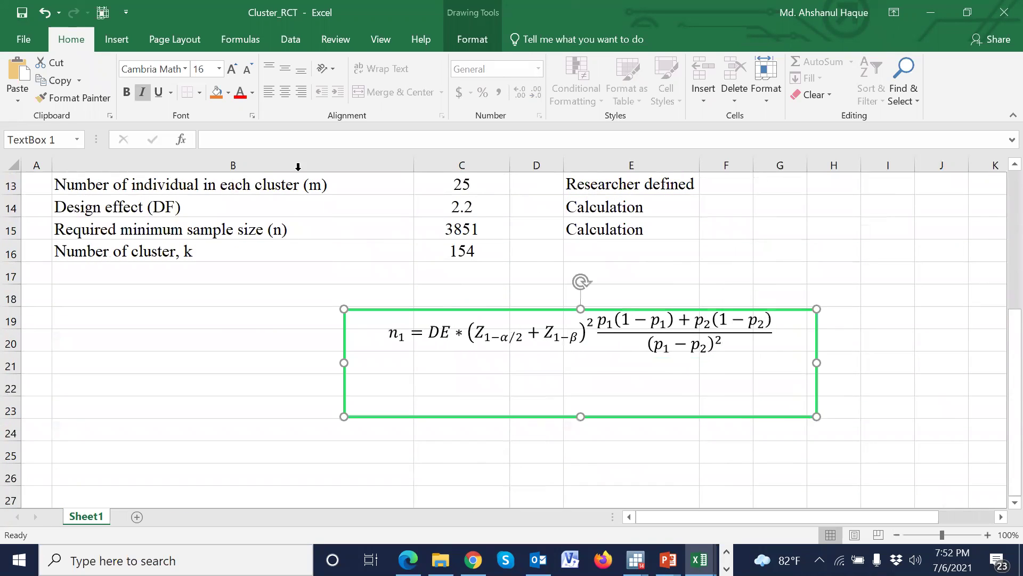
{"action": "left_click", "coordinate": [218, 69]}
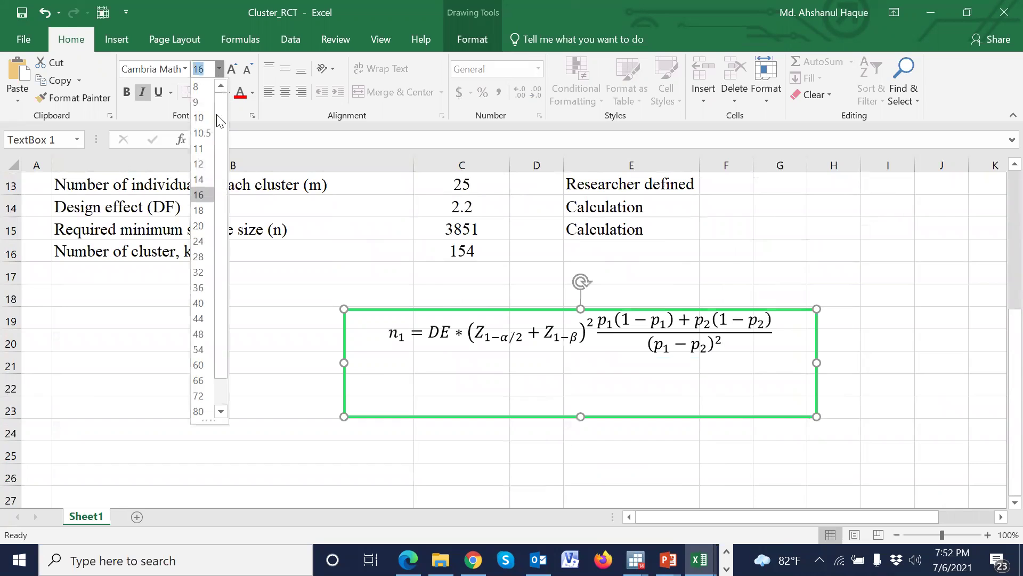
{"action": "left_click", "coordinate": [200, 226]}
Step: Move the design effect formula DE = 1 + ρ(m − 1) beneath the n1 formula box, to about rows 24 to 25
{"action": "scroll", "coordinate": [701, 472], "scroll_direction": "up", "scroll_amount": 4}
{"action": "left_click", "coordinate": [812, 286]}
{"action": "left_click_drag", "start_coordinate": [785, 306], "coordinate": [739, 470]}
{"action": "scroll", "coordinate": [761, 315], "scroll_direction": "down", "scroll_amount": 1}
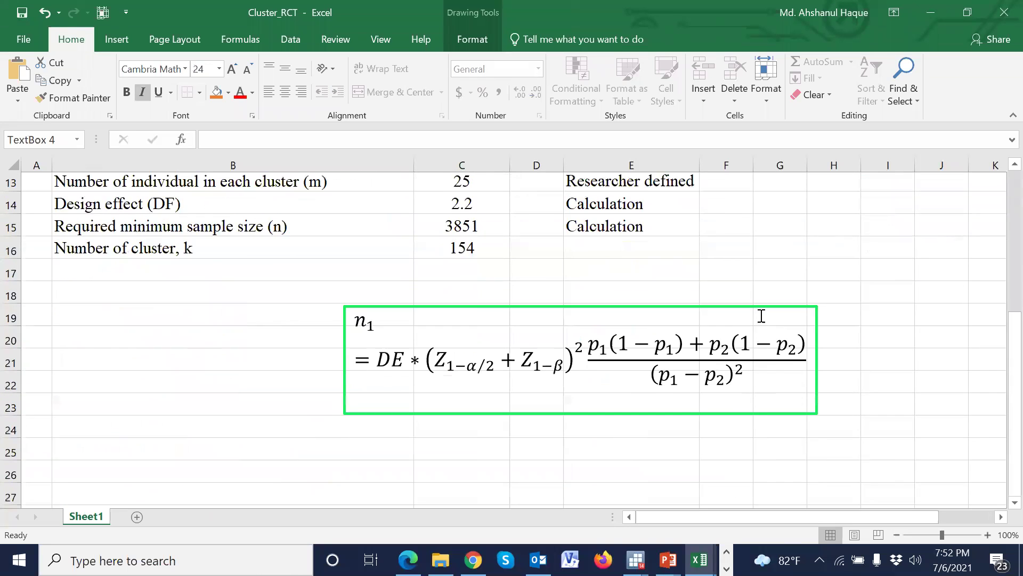
{"action": "scroll", "coordinate": [813, 199], "scroll_direction": "up", "scroll_amount": 3}
{"action": "scroll", "coordinate": [806, 219], "scroll_direction": "up", "scroll_amount": 1}
{"action": "left_click_drag", "start_coordinate": [806, 219], "coordinate": [744, 437]}
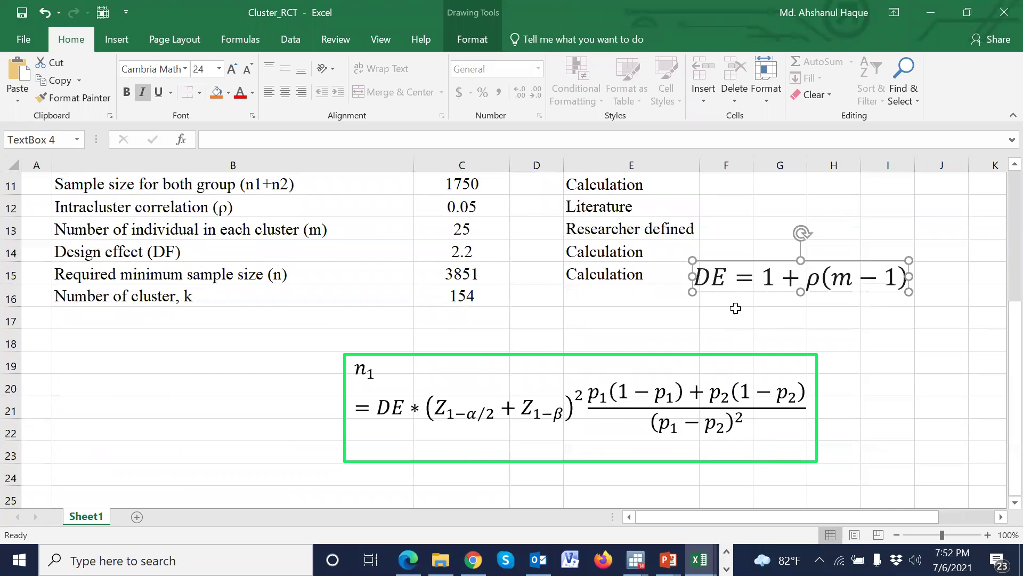
{"action": "left_click_drag", "start_coordinate": [732, 293], "coordinate": [477, 446]}
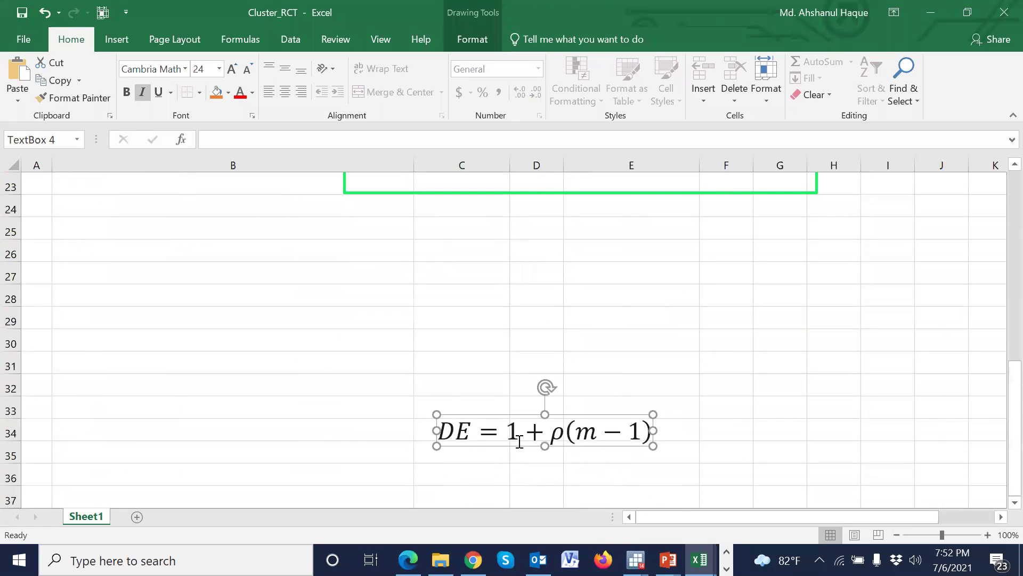
{"action": "left_click_drag", "start_coordinate": [597, 419], "coordinate": [602, 217]}
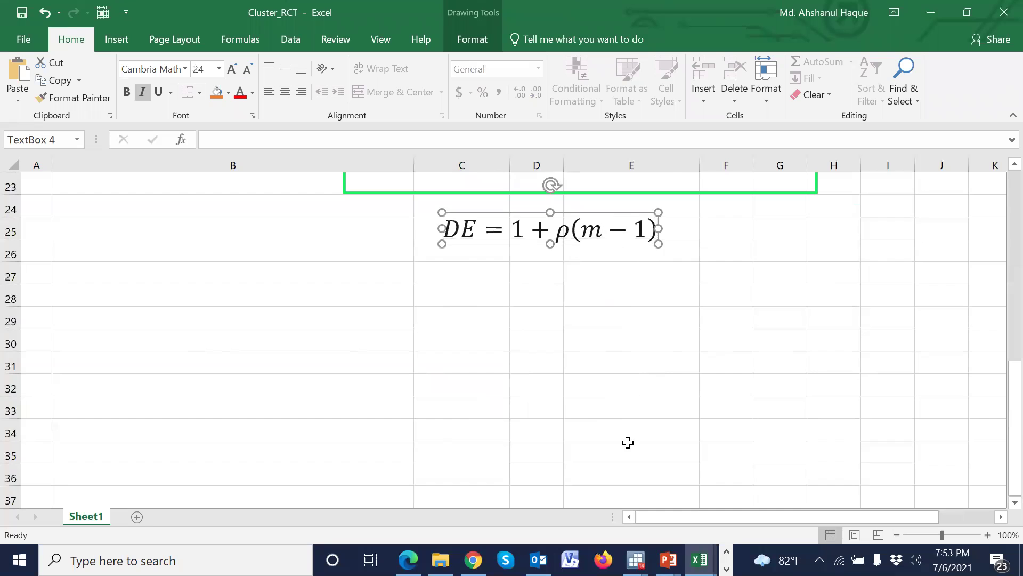
Step: Widen the n1 formula box further into column B so the equation fits on one line, and deselect it
{"action": "scroll", "coordinate": [628, 441], "scroll_direction": "up", "scroll_amount": 2}
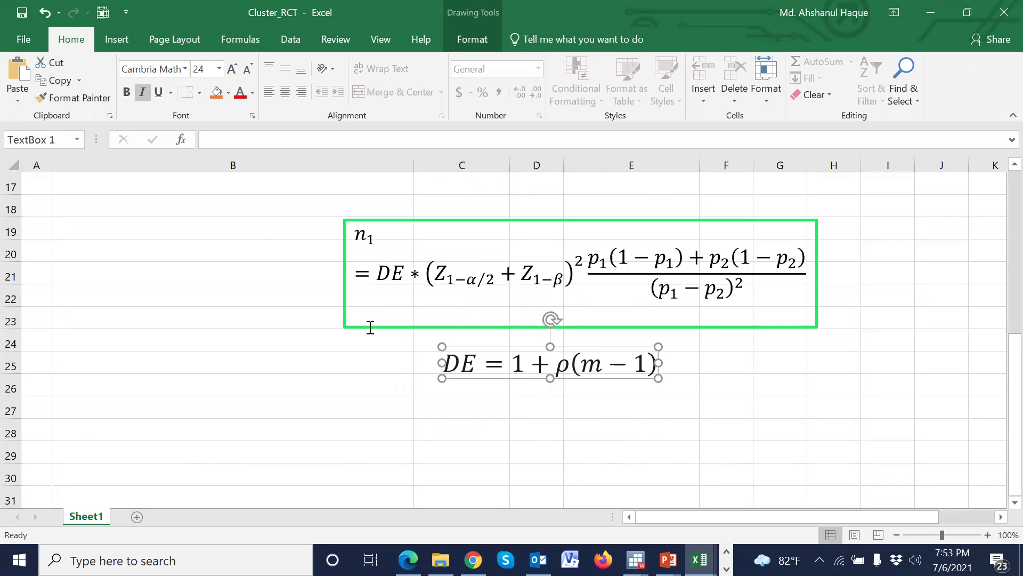
{"action": "left_click", "coordinate": [354, 281]}
{"action": "left_click_drag", "start_coordinate": [344, 273], "coordinate": [291, 273]}
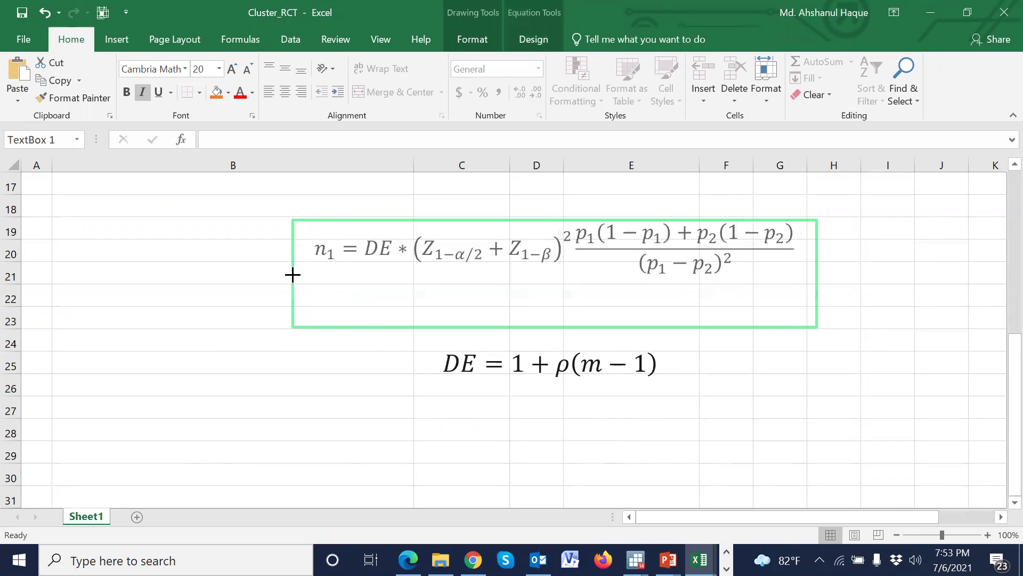
{"action": "left_click", "coordinate": [377, 410]}
{"action": "scroll", "coordinate": [377, 412], "scroll_direction": "up", "scroll_amount": 1}
{"action": "scroll", "coordinate": [376, 413], "scroll_direction": "up", "scroll_amount": 5}
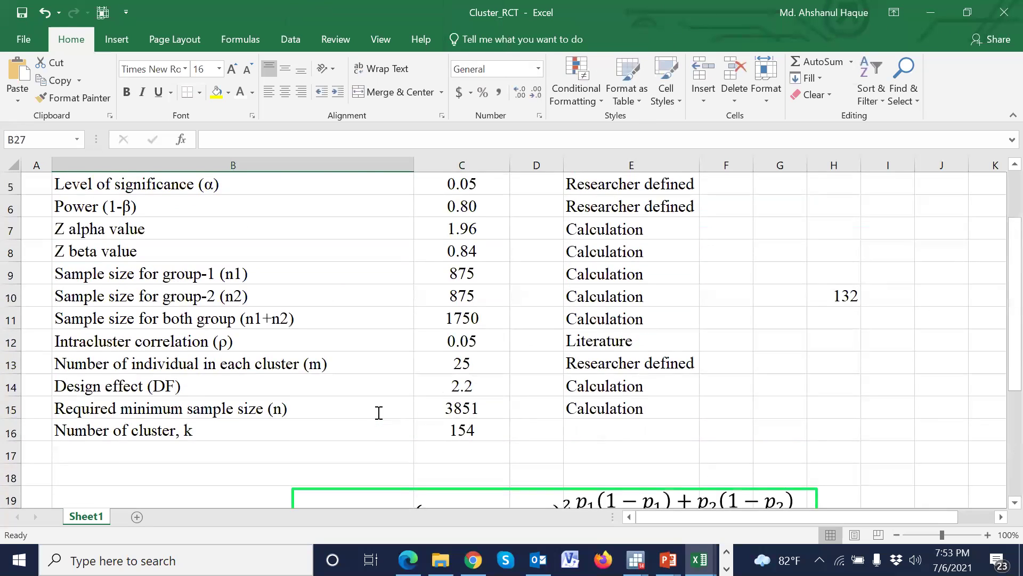